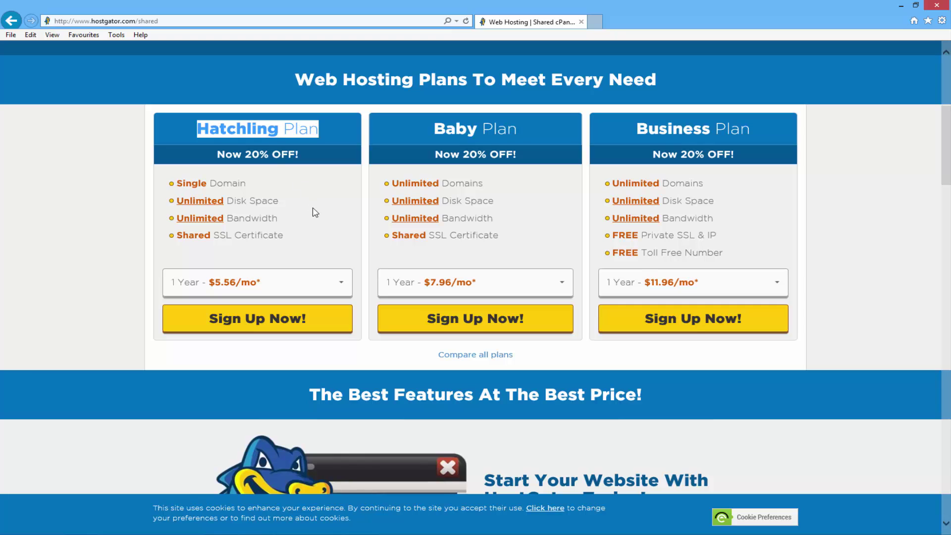
Choose Monthly billing ($7.96/mo) for the Baby Plan and sign up for it
left_click_drag(531, 139, 440, 128)
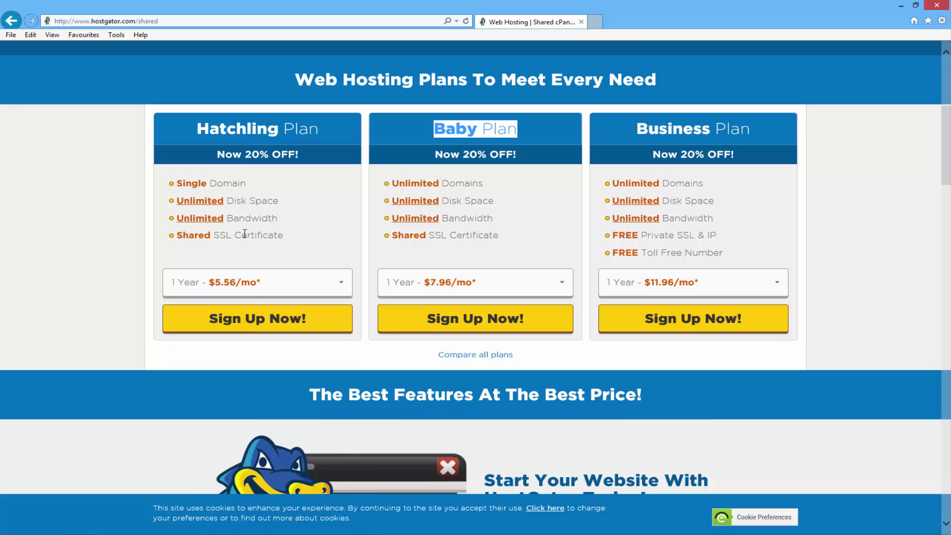
left_click(531, 289)
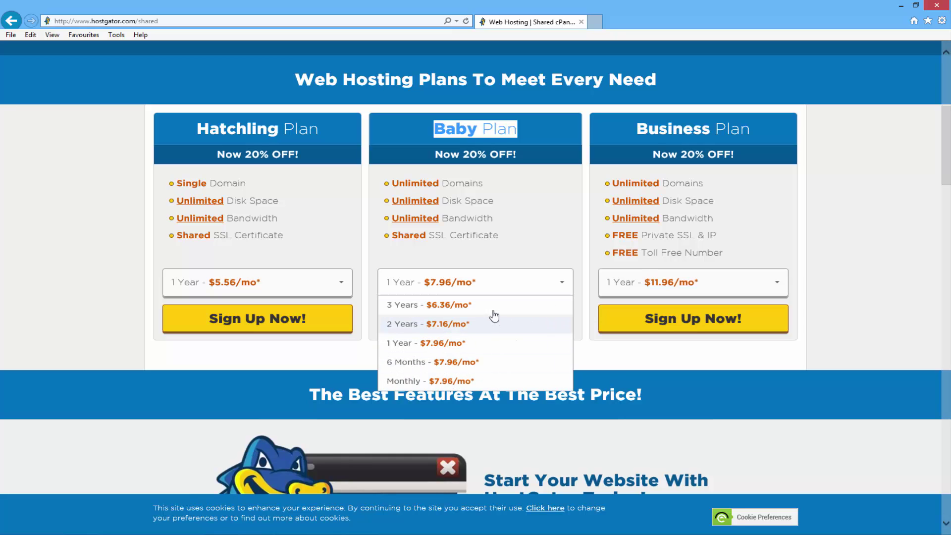
scroll(515, 329, "down", 2)
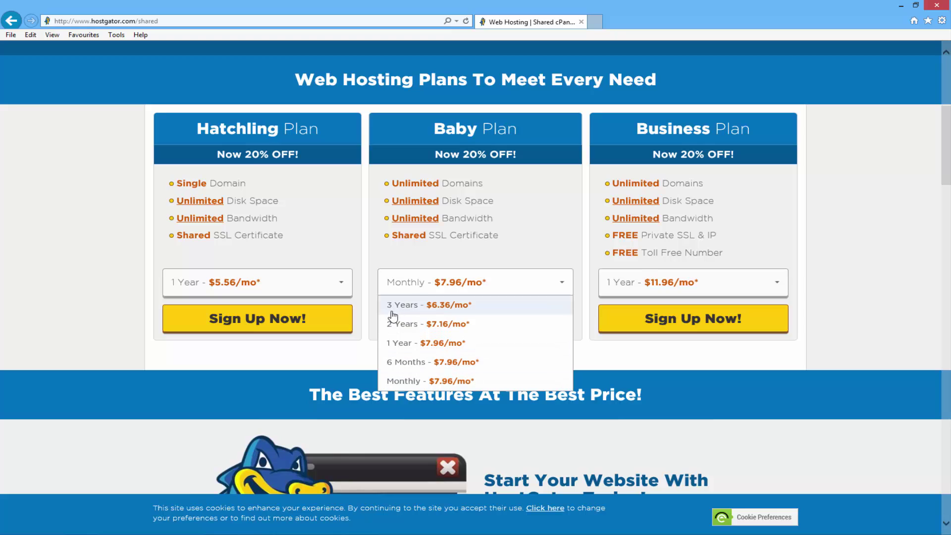
left_click(486, 381)
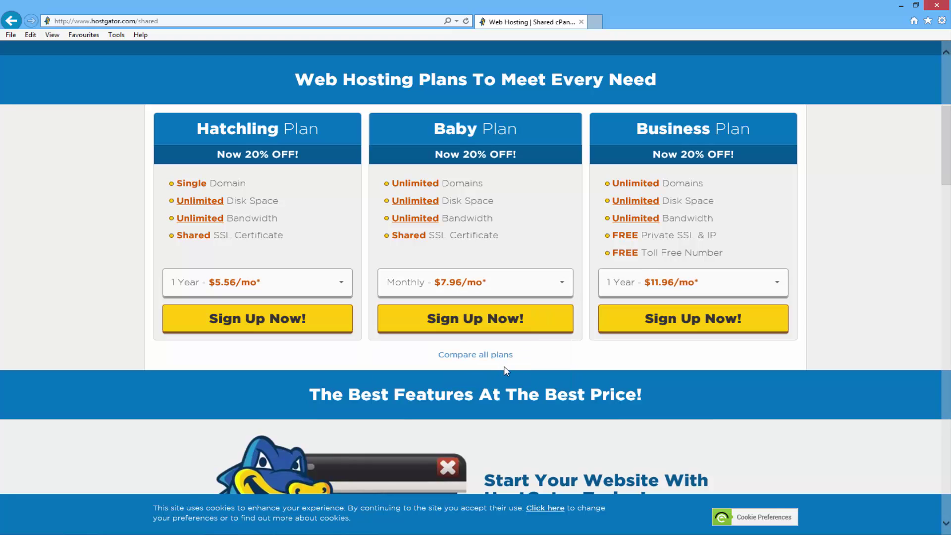
left_click(503, 329)
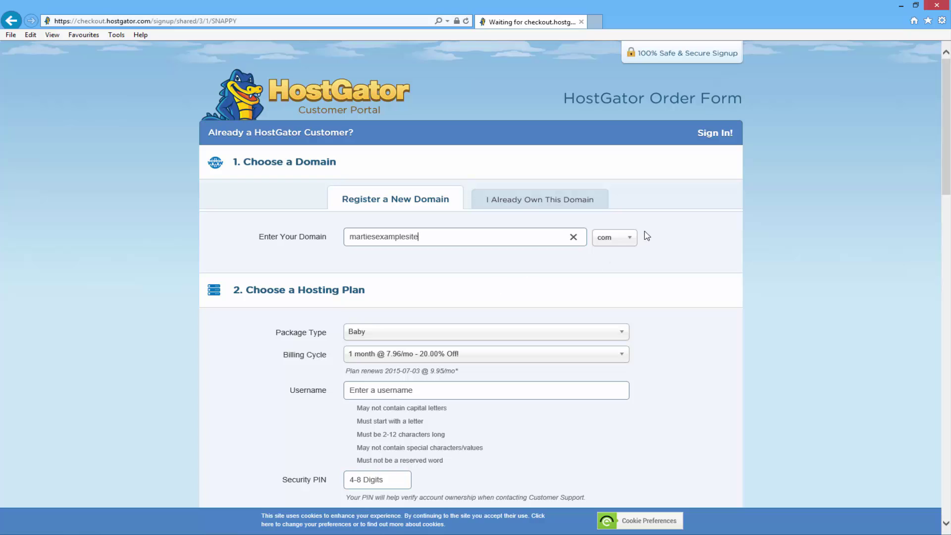
Keep .com so martiesexamplesite.com is added as the primary domain at $12.95/yr
left_click(632, 245)
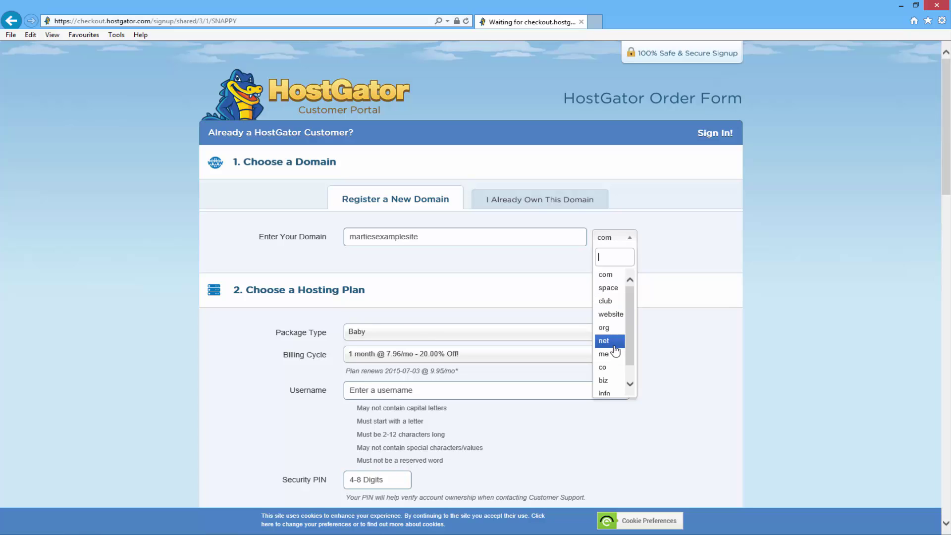
left_click(663, 239)
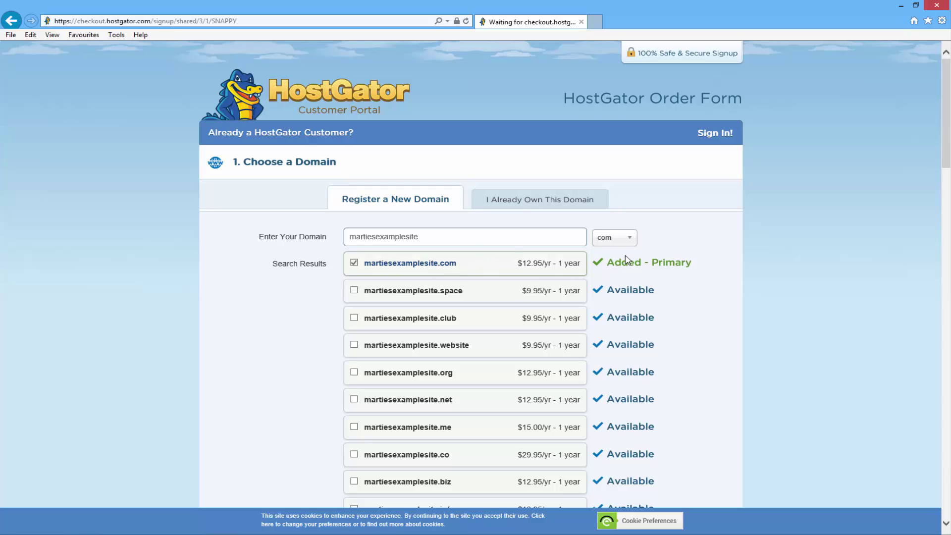
left_click_drag(603, 263, 643, 264)
left_click(241, 303)
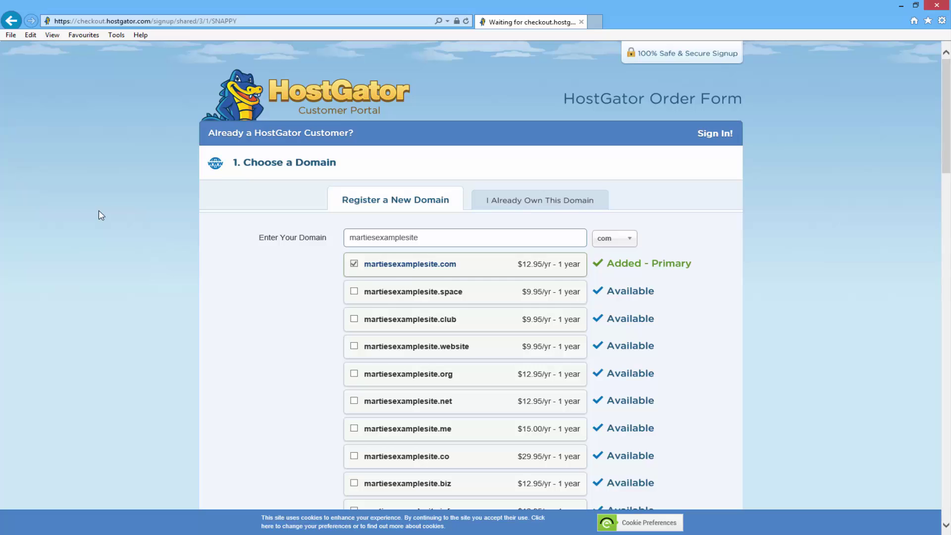
Select PayPal as the payment type in the billing info section
scroll(101, 215, "down", 6)
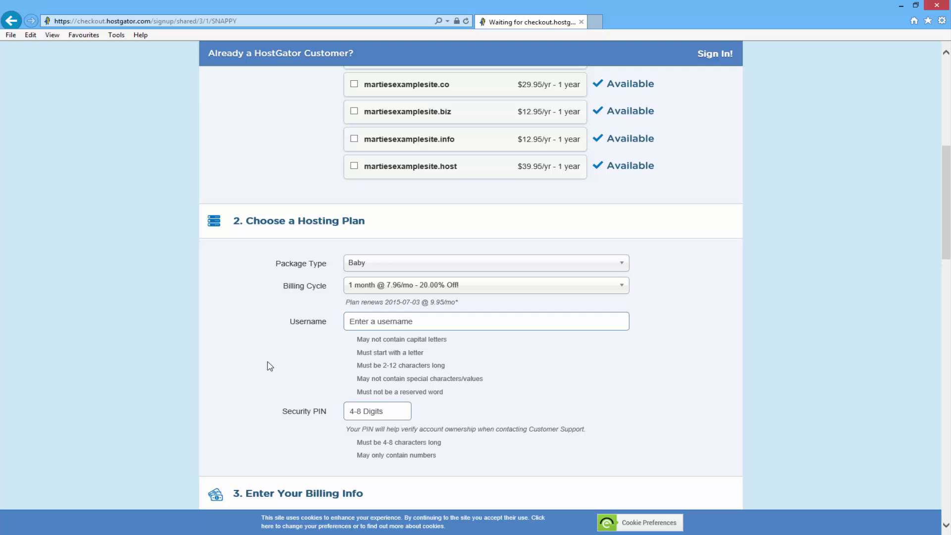
scroll(111, 234, "down", 1)
scroll(110, 234, "down", 7)
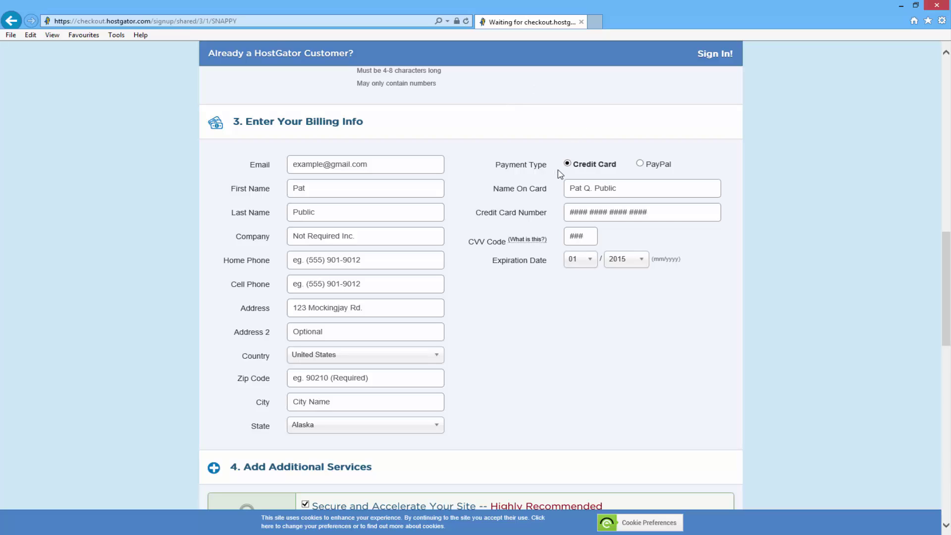
left_click(640, 163)
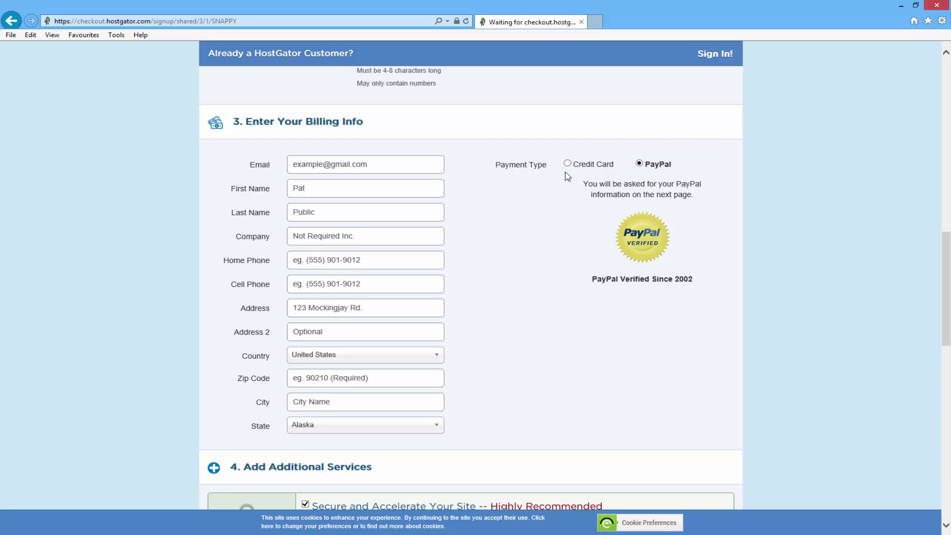
Remove the SiteLock and CodeGuard add-ons and select the SNAPPY coupon code
scroll(565, 176, "down", 5)
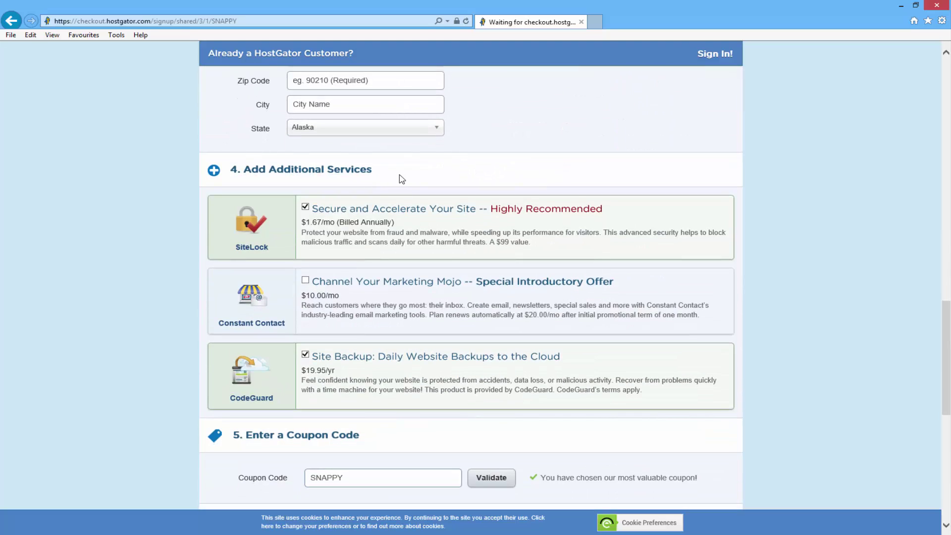
left_click(305, 207)
left_click(305, 354)
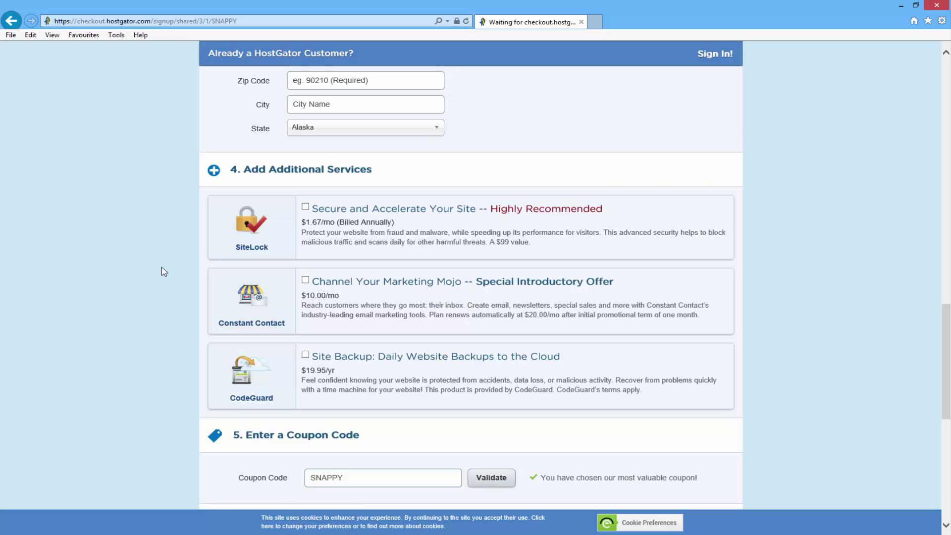
scroll(164, 271, "down", 5)
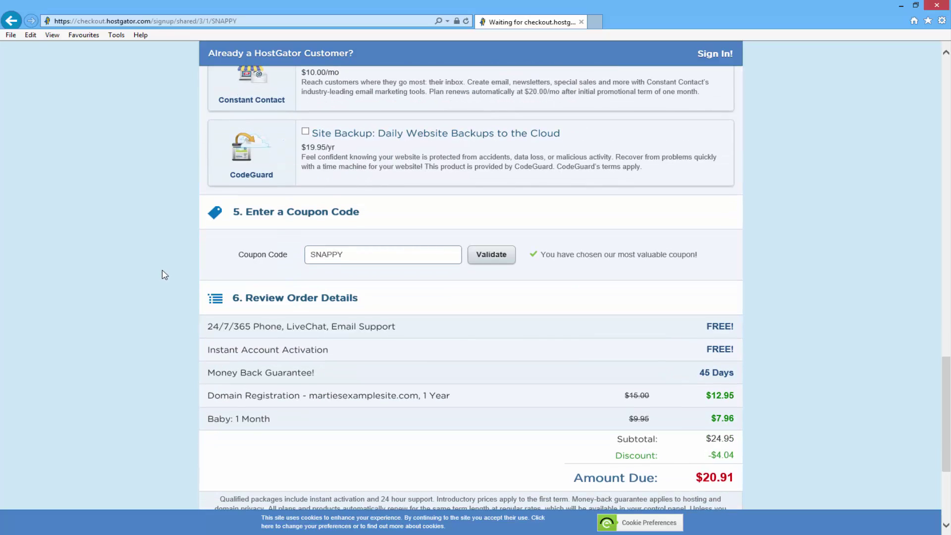
scroll(164, 273, "down", 2)
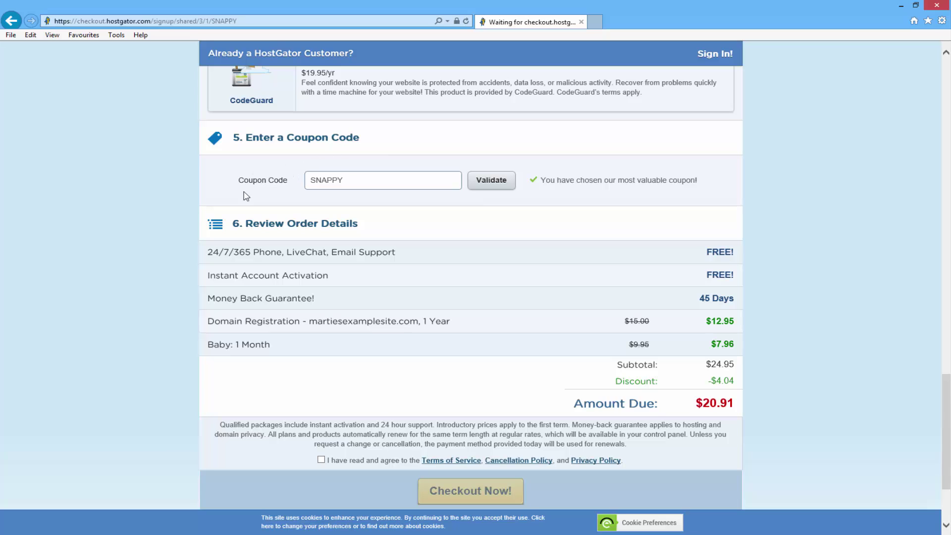
double_click(320, 179)
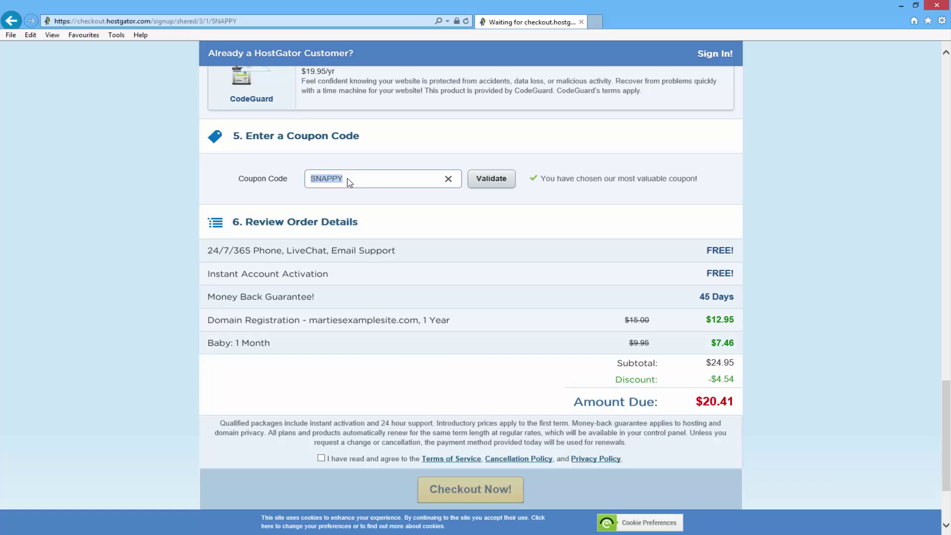
Replace the coupon with buildingwp1 and validate it
key("BackSpace")
type("buildingwp1")
key("BackSpace")
left_click(491, 183)
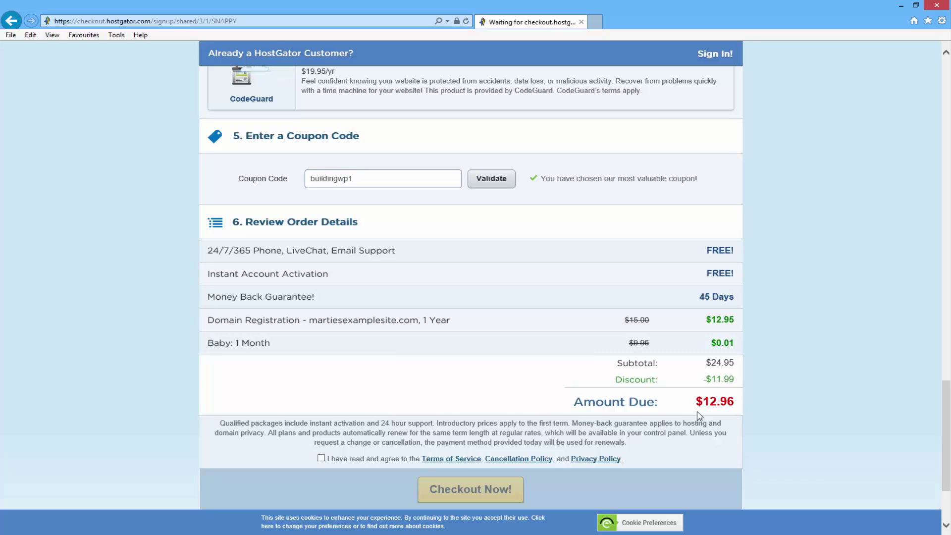
Review the $12.96 amount due, 24/7 support and 45-day money back guarantee
left_click_drag(703, 398, 735, 398)
left_click_drag(208, 251, 398, 252)
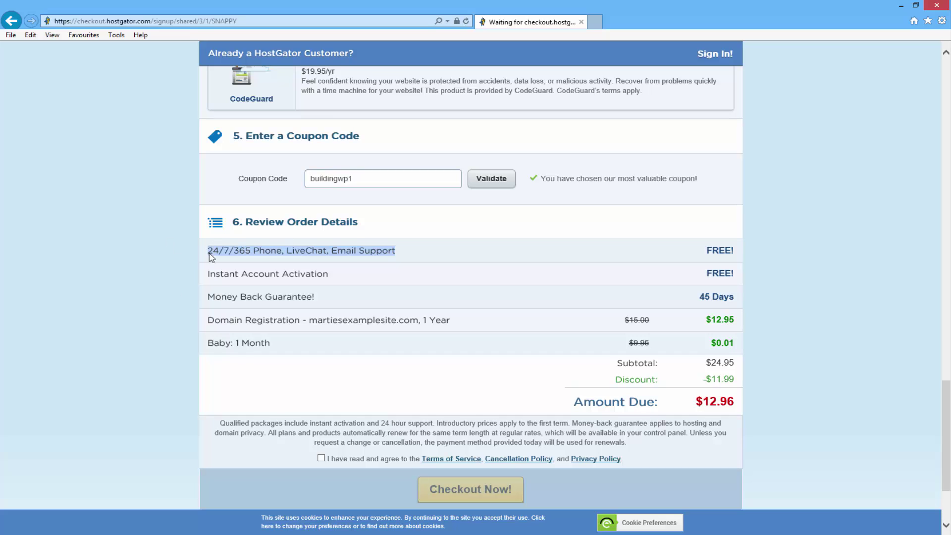
left_click(164, 263)
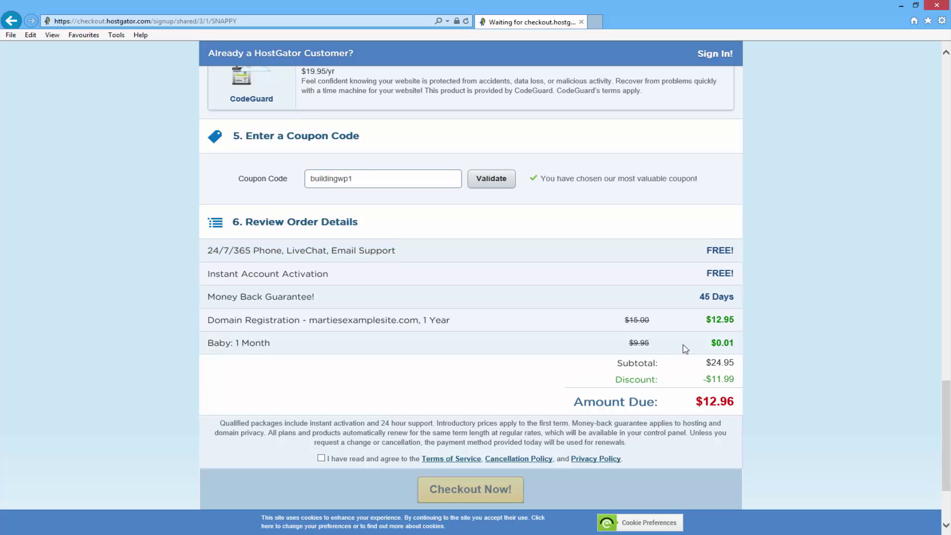
left_click_drag(690, 297, 735, 296)
left_click_drag(323, 299, 171, 294)
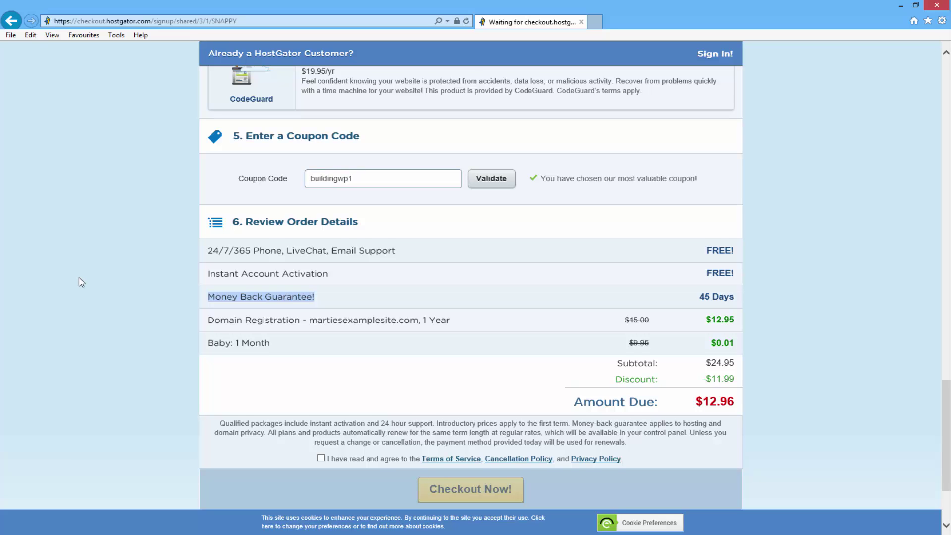
Agree to the Terms of Service, Cancellation Policy and Privacy Policy for the order
scroll(82, 282, "down", 3)
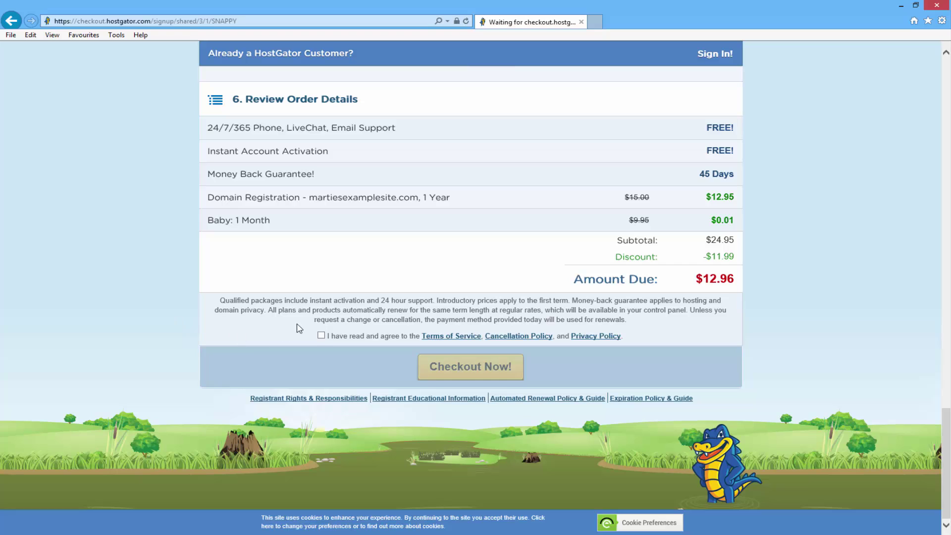
left_click(321, 336)
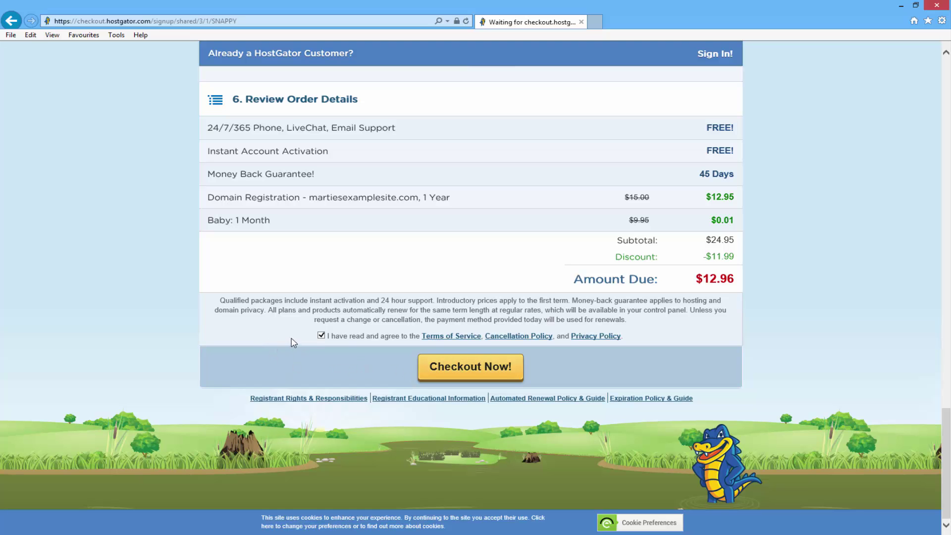
scroll(297, 342, "up", 15)
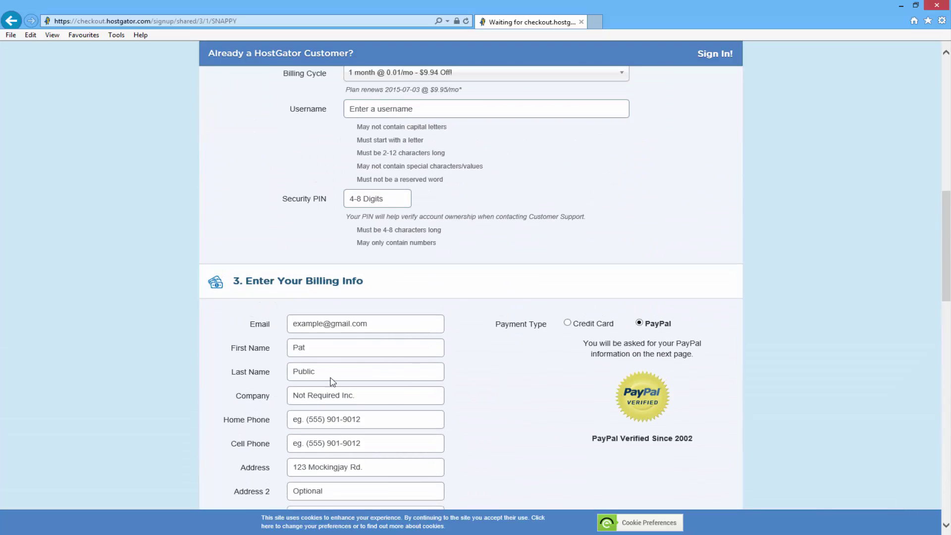
scroll(449, 277, "down", 15)
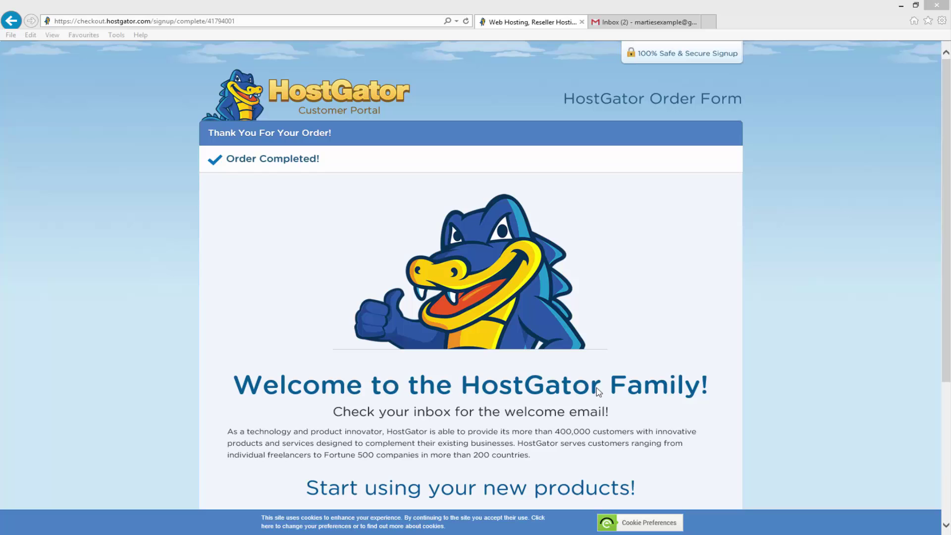
In Gmail, check the HostGator billing email, then open the Your Account Info email
left_click(616, 24)
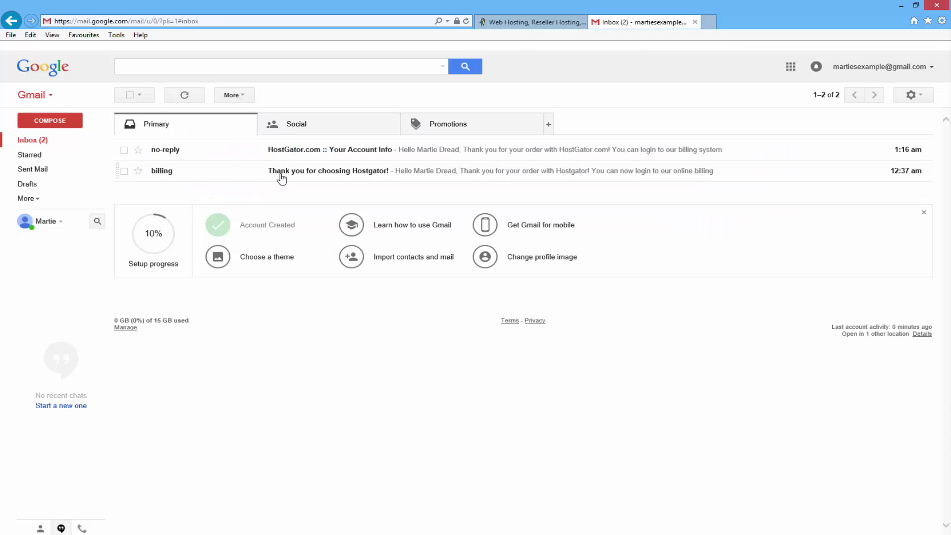
left_click(361, 174)
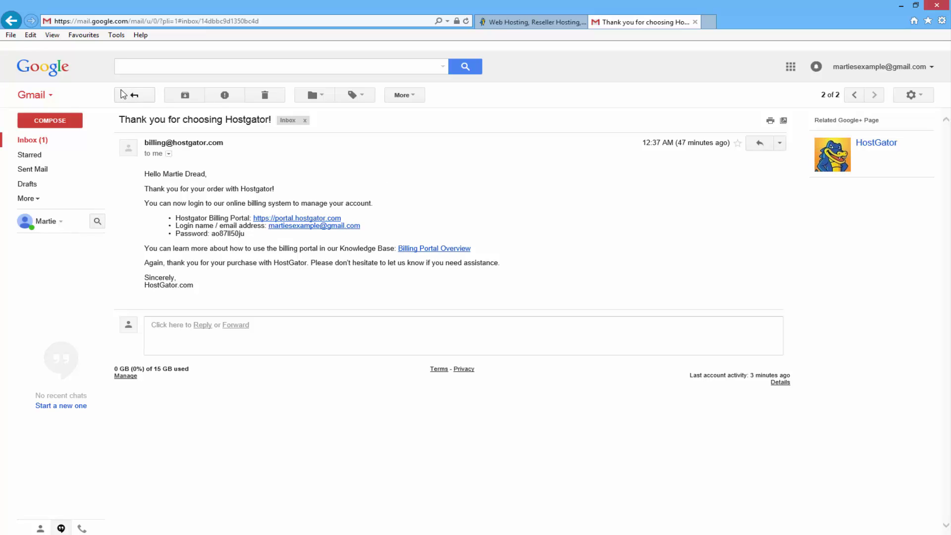
left_click(135, 96)
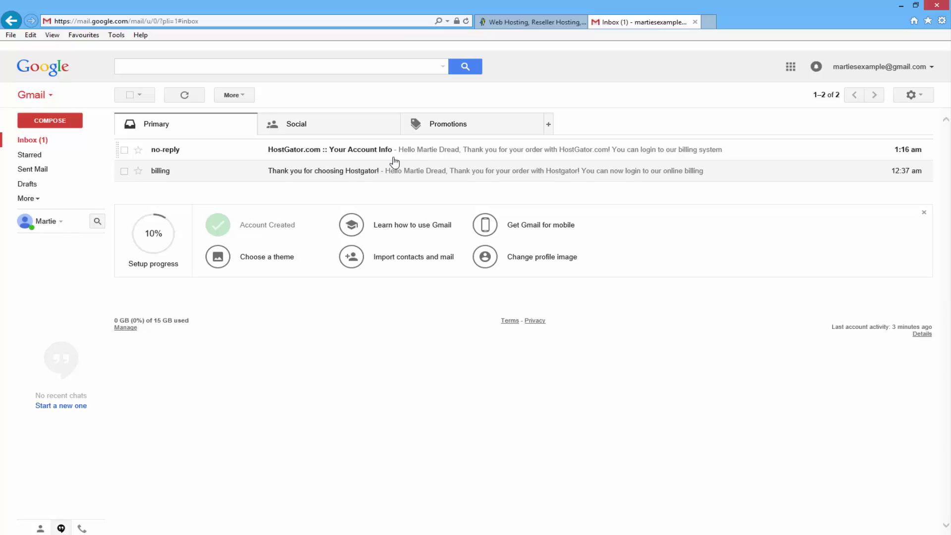
left_click(184, 96)
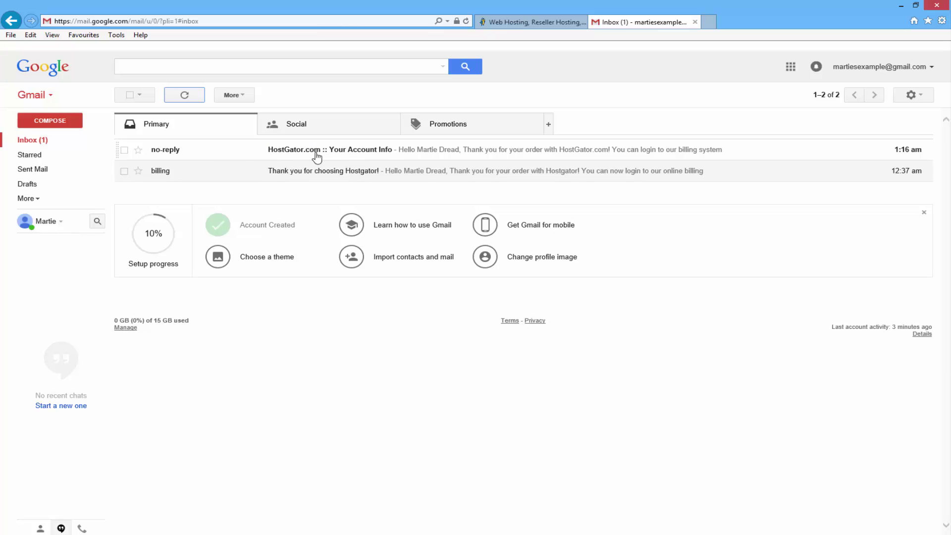
left_click(351, 151)
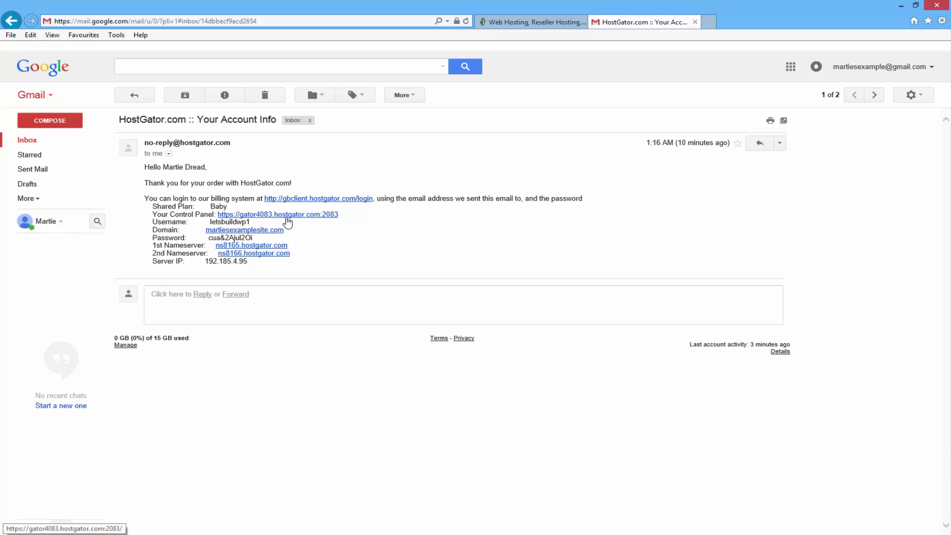
Open the cPanel login link and paste the account username from the email
left_click(286, 219)
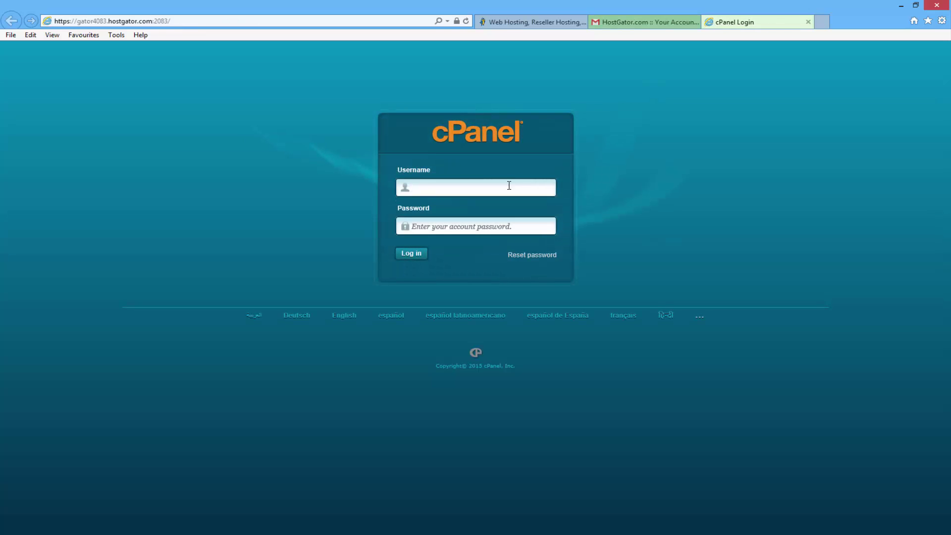
left_click(641, 23)
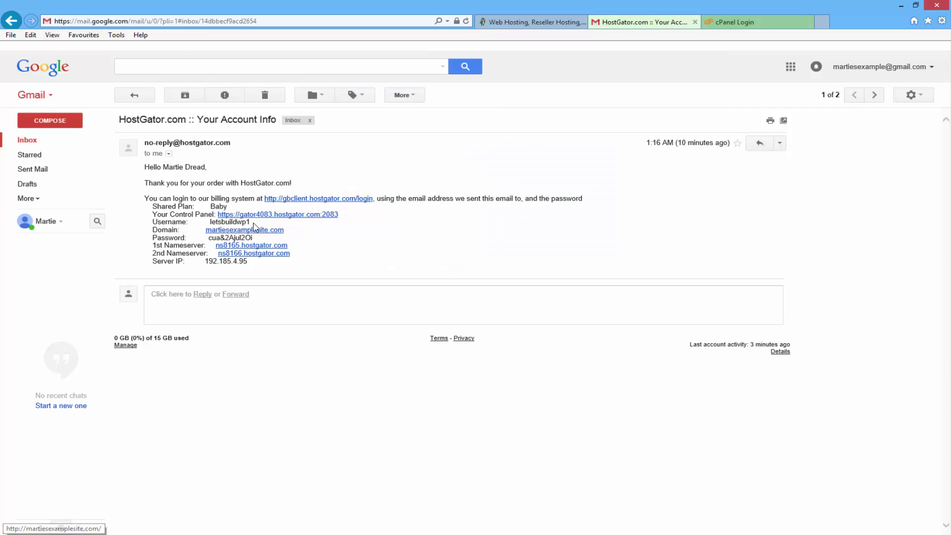
double_click(231, 225)
right_click(217, 225)
left_click(254, 244)
left_click(748, 22)
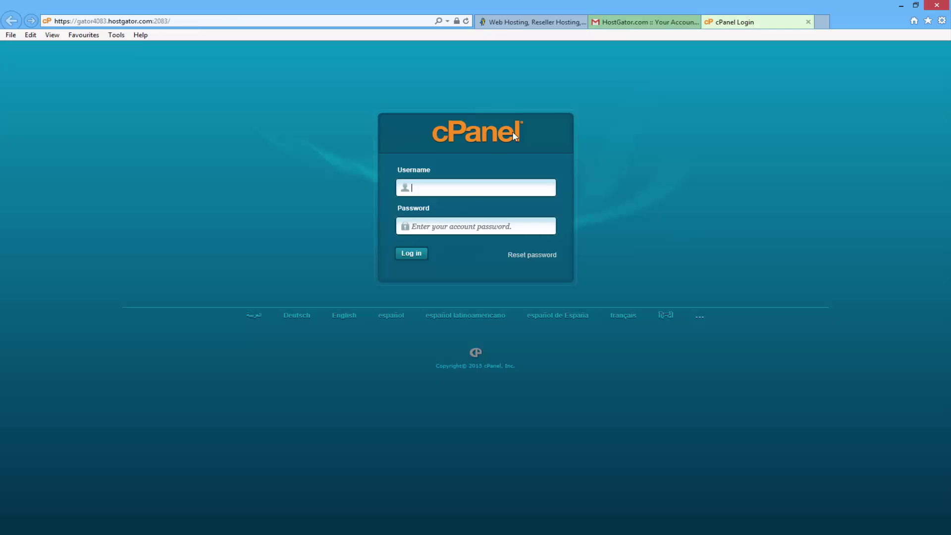
right_click(463, 191)
left_click(500, 238)
Copy the account password from the email into the cPanel login and log in
left_click(624, 22)
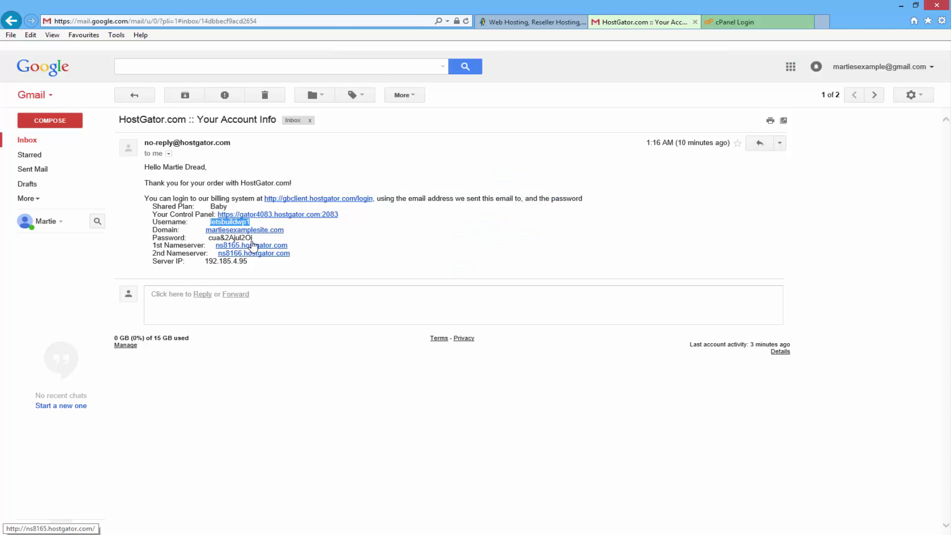
left_click_drag(252, 238, 213, 238)
right_click(213, 239)
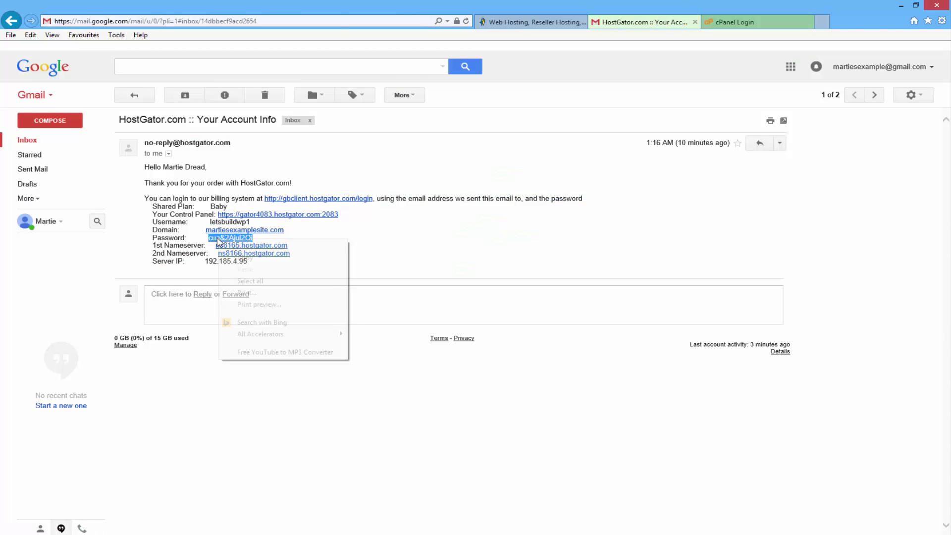
left_click(246, 258)
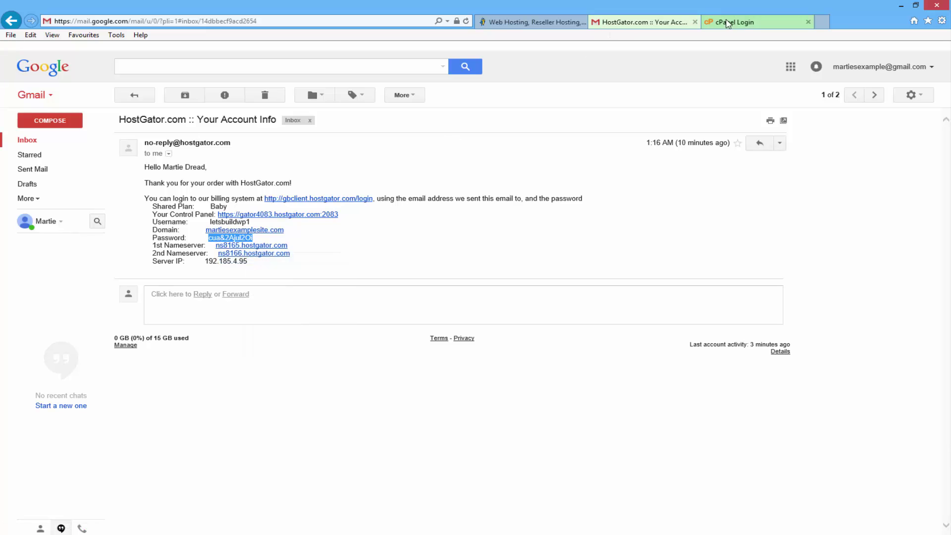
left_click(730, 23)
left_click(467, 224)
right_click(467, 224)
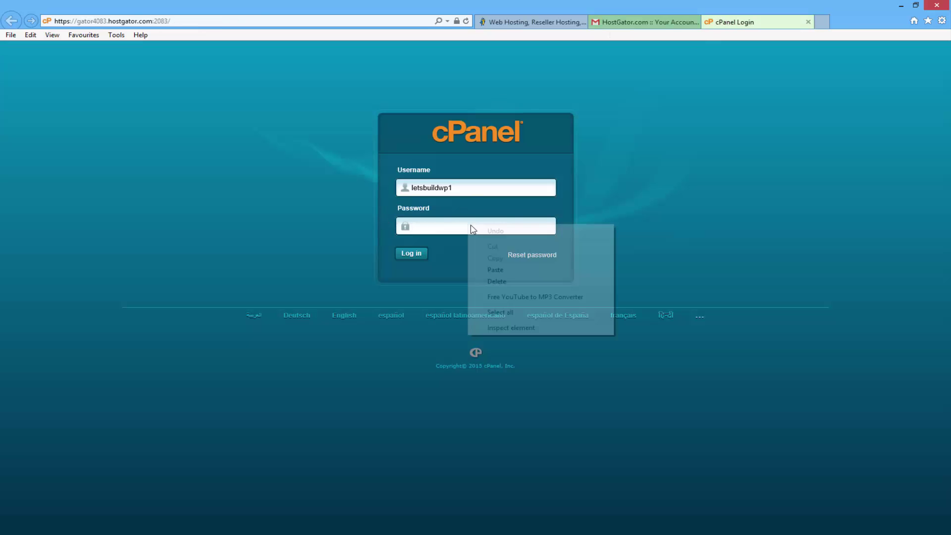
left_click(496, 270)
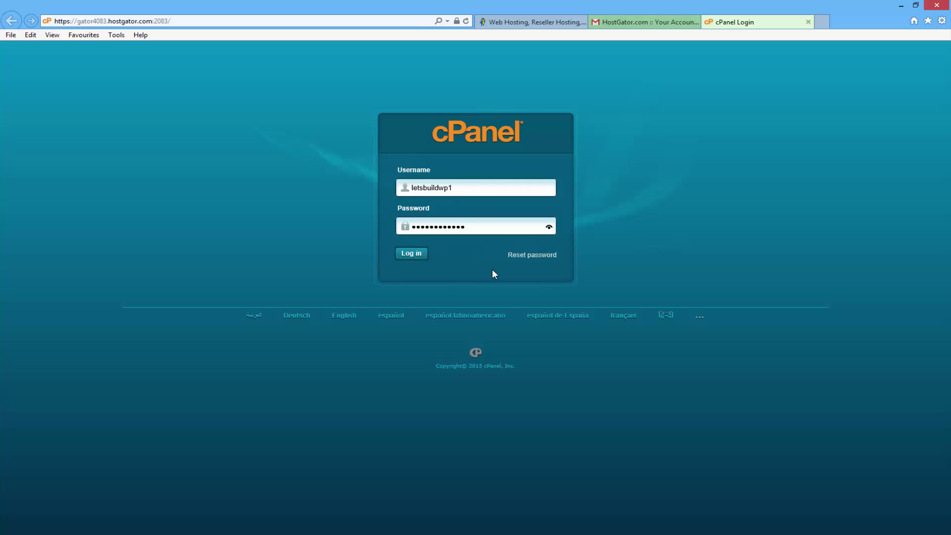
left_click(411, 254)
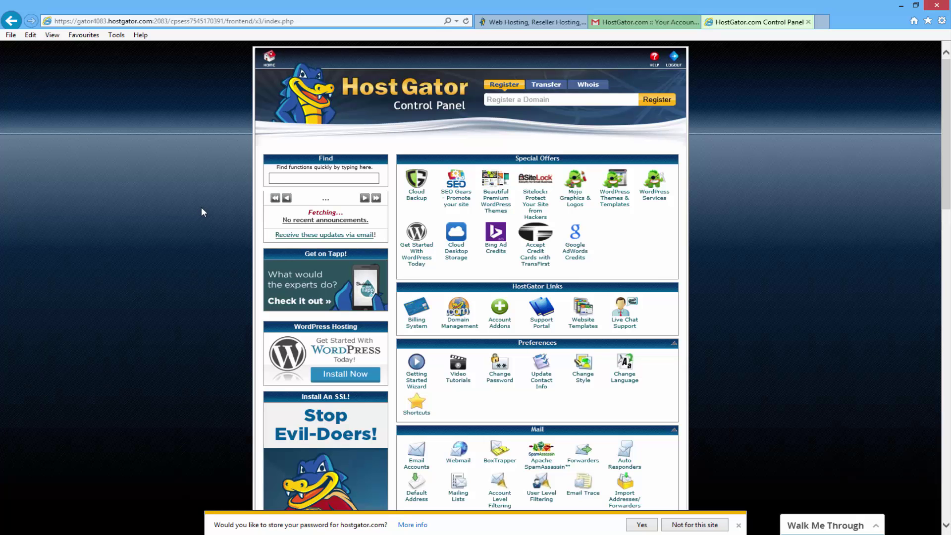
Open QuickInstall from cPanel's Software/Services section
scroll(201, 212, "down", 7)
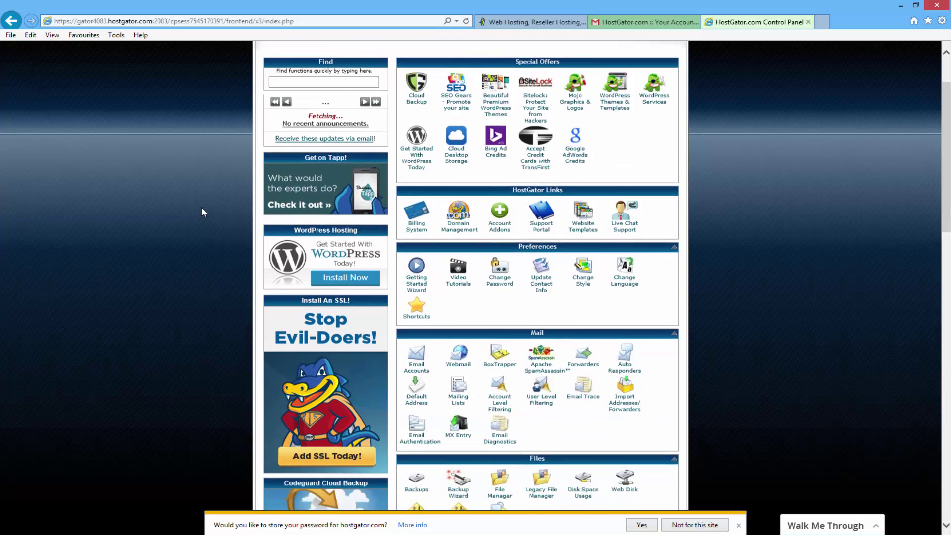
scroll(199, 206, "down", 6)
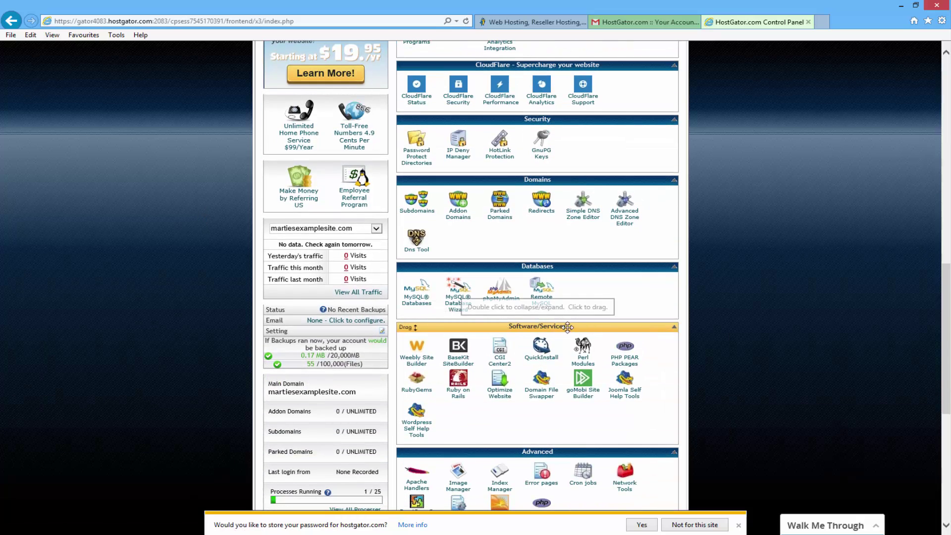
left_click(542, 359)
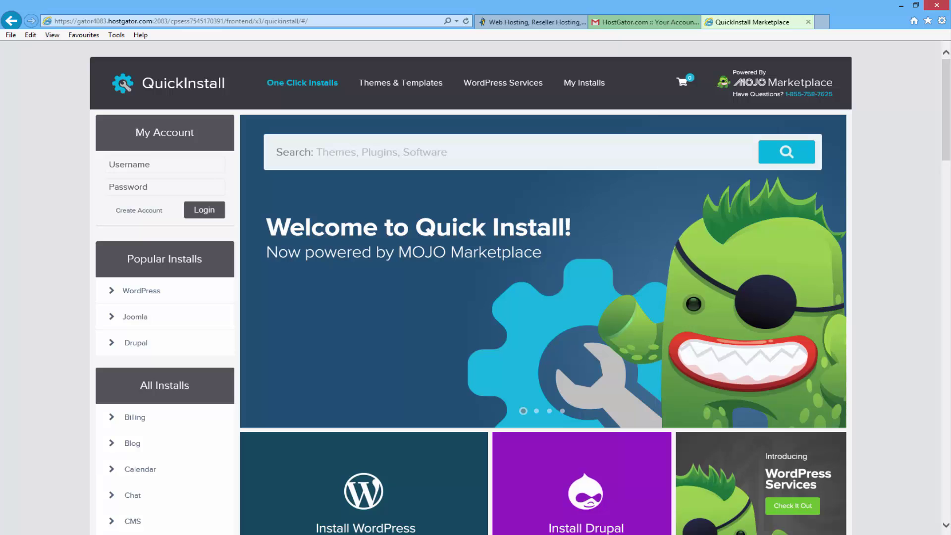
Open the free WordPress install form and choose martiesexamplesite.com as the domain
left_click(153, 295)
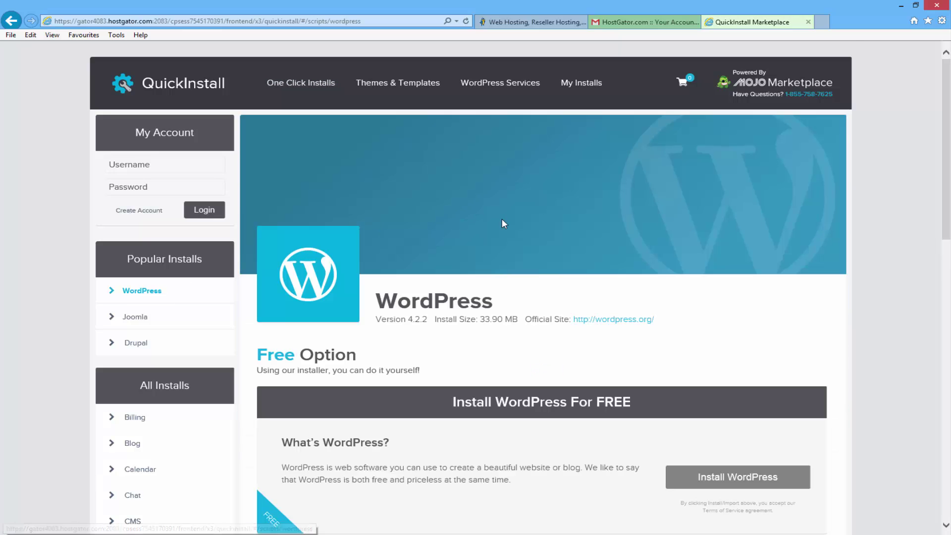
scroll(503, 223, "down", 3)
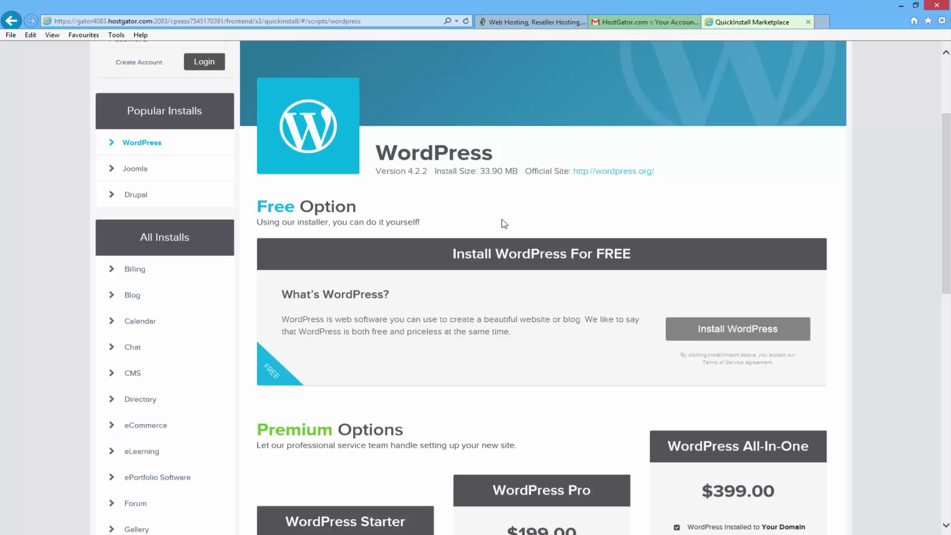
left_click(686, 332)
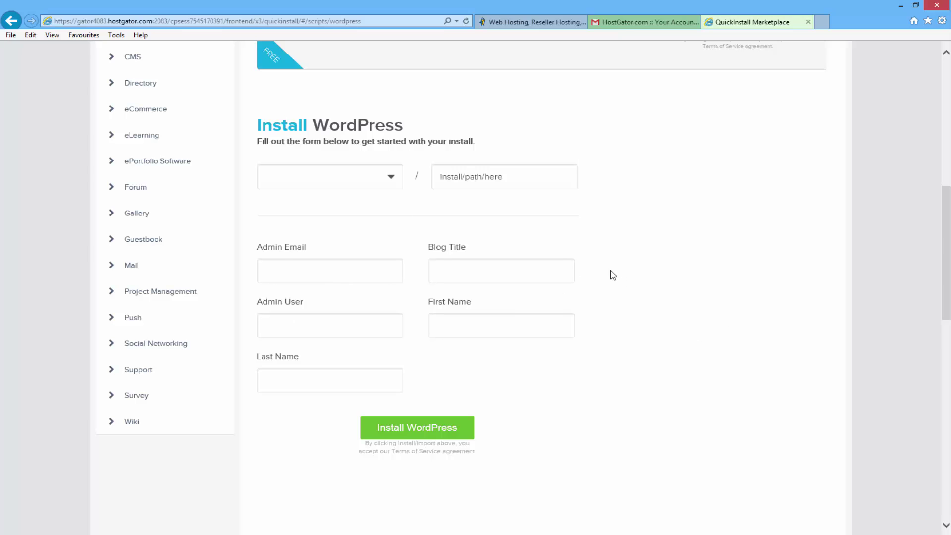
left_click(387, 178)
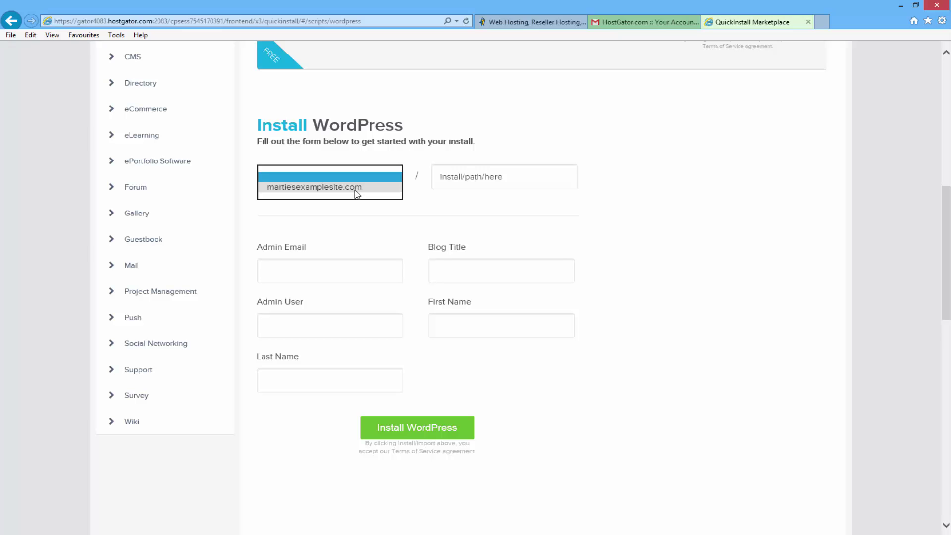
left_click(355, 187)
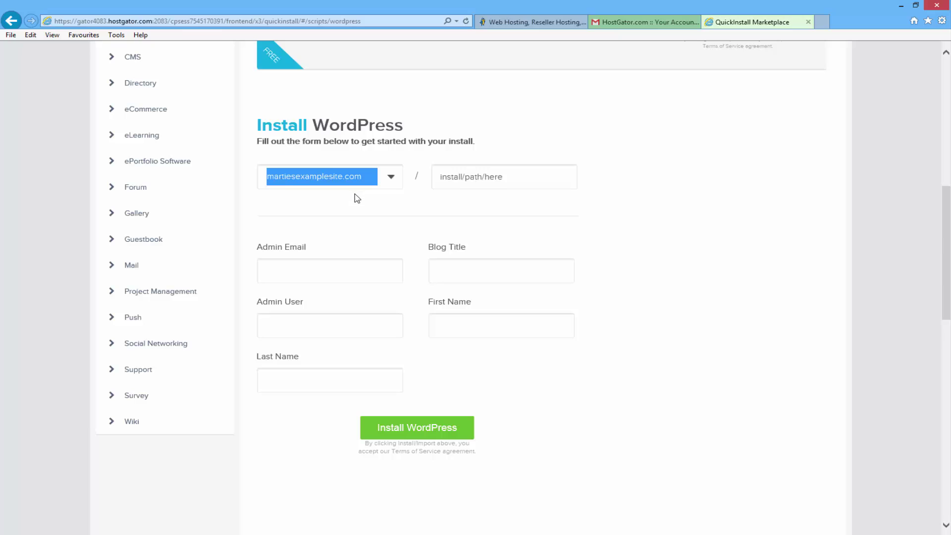
left_click(357, 198)
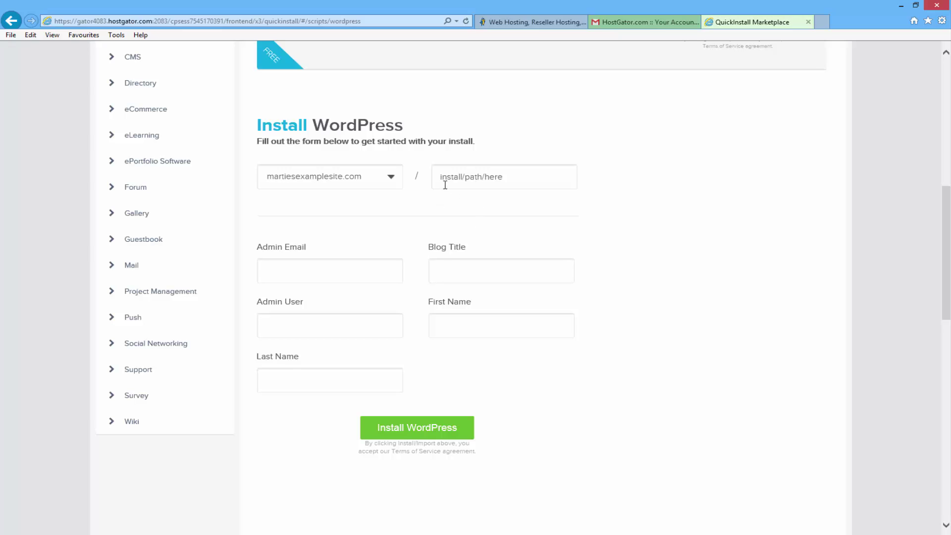
Clear the blog folder from the install path so WordPress installs at the root
left_click(512, 177)
type("blog")
left_click(629, 183)
double_click(434, 178)
key("BackSpace")
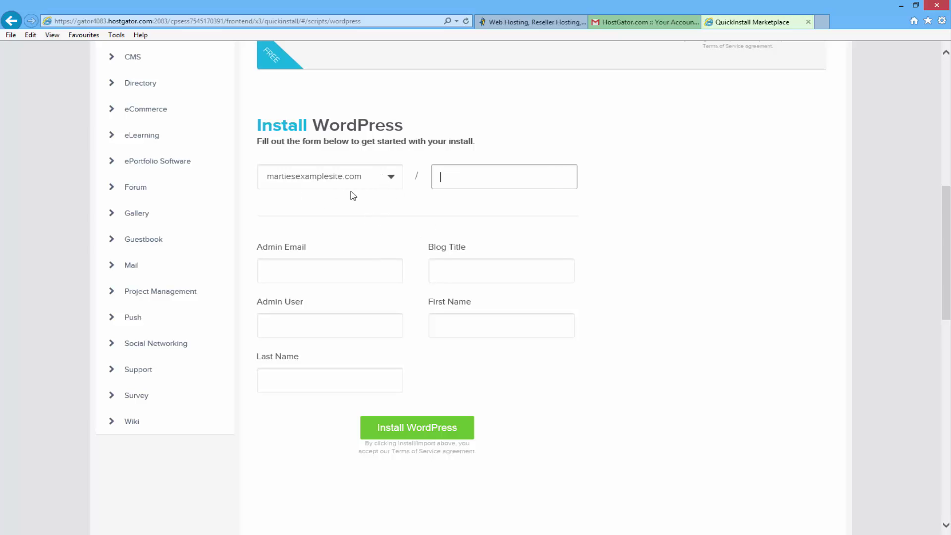
Enter the admin email address and the blog title Marties Example Site
left_click(353, 214)
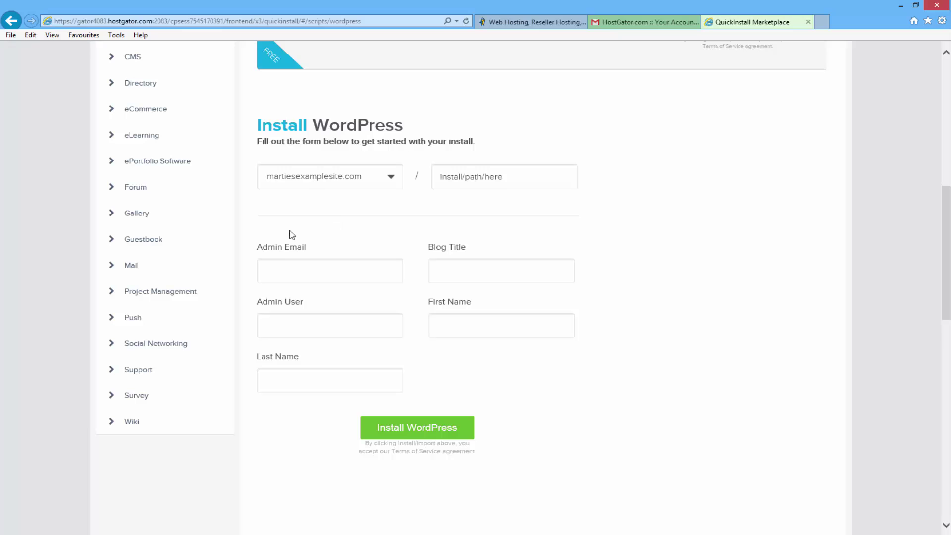
left_click(304, 272)
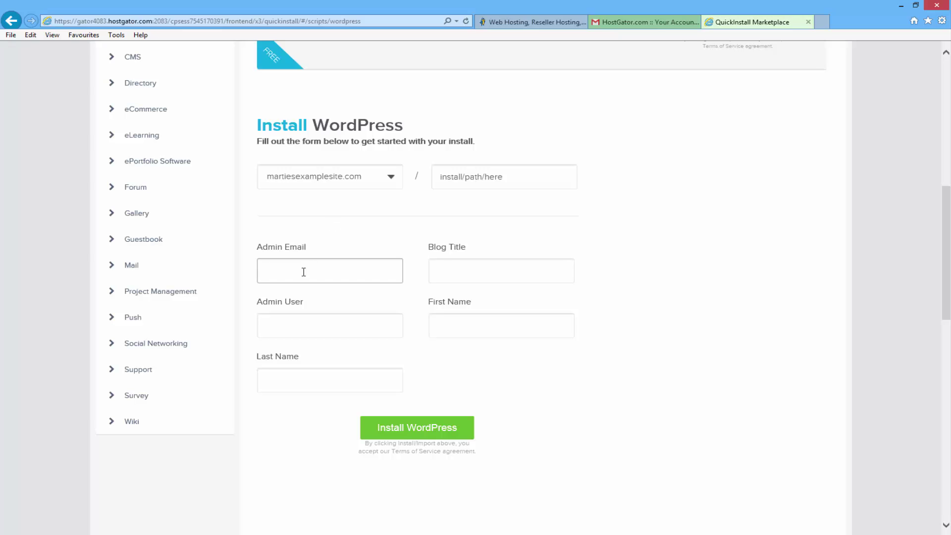
type("mar")
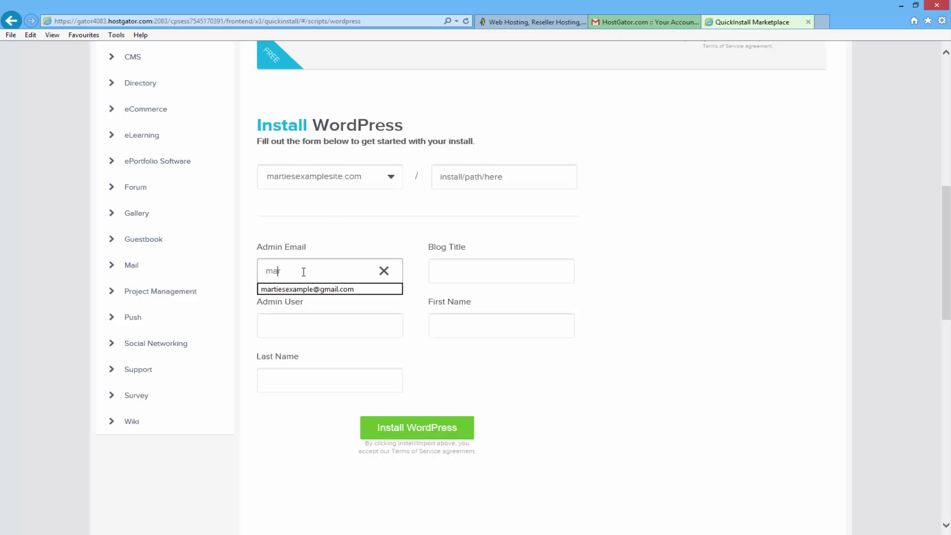
type("tiesexampl")
key("Down")
key("Return")
key("Tab")
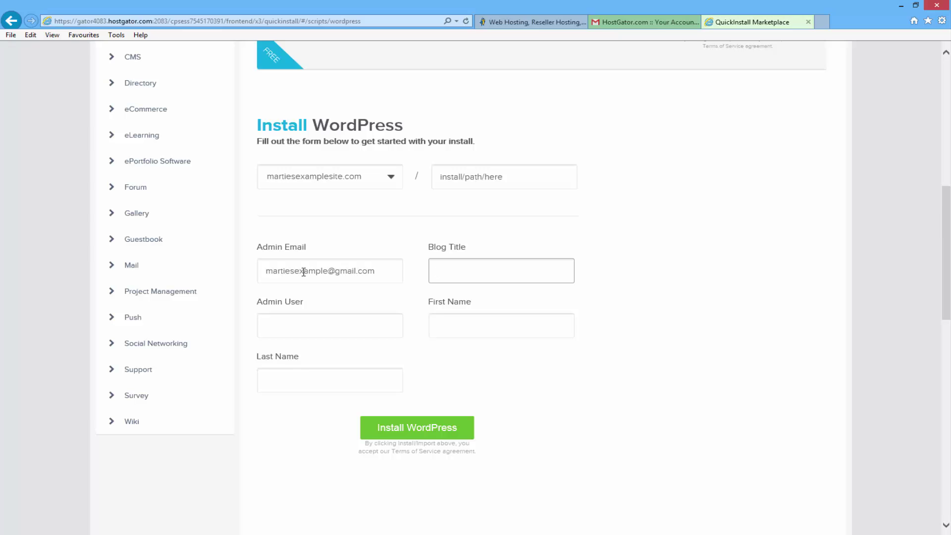
type("Marties Example Site")
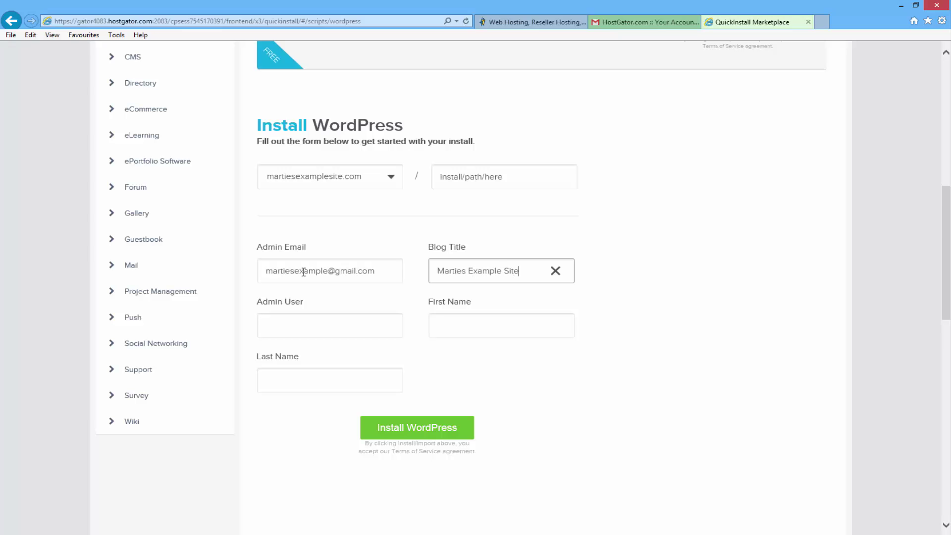
Set admin user Admin, fill in the first and last names, and start the WordPress install
left_click(304, 321)
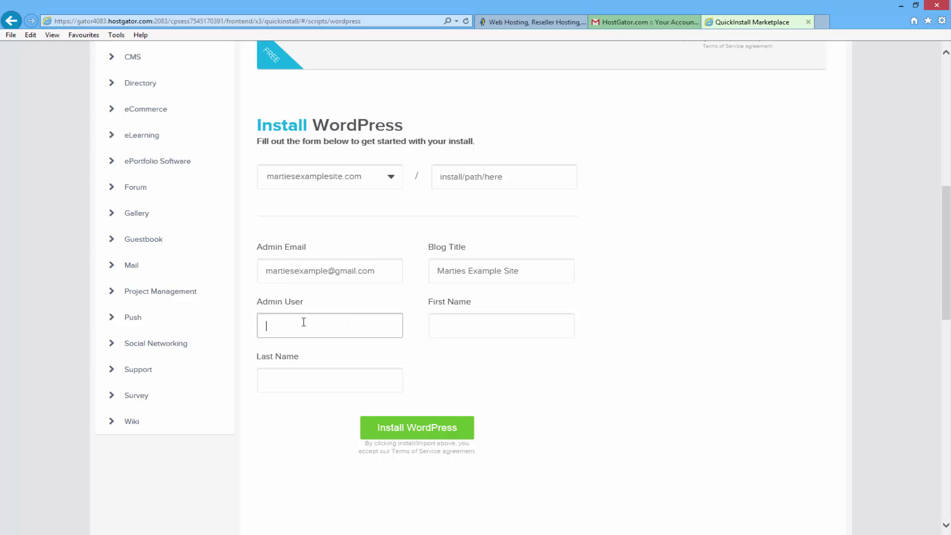
type("Admin")
key("Tab")
type("Ma")
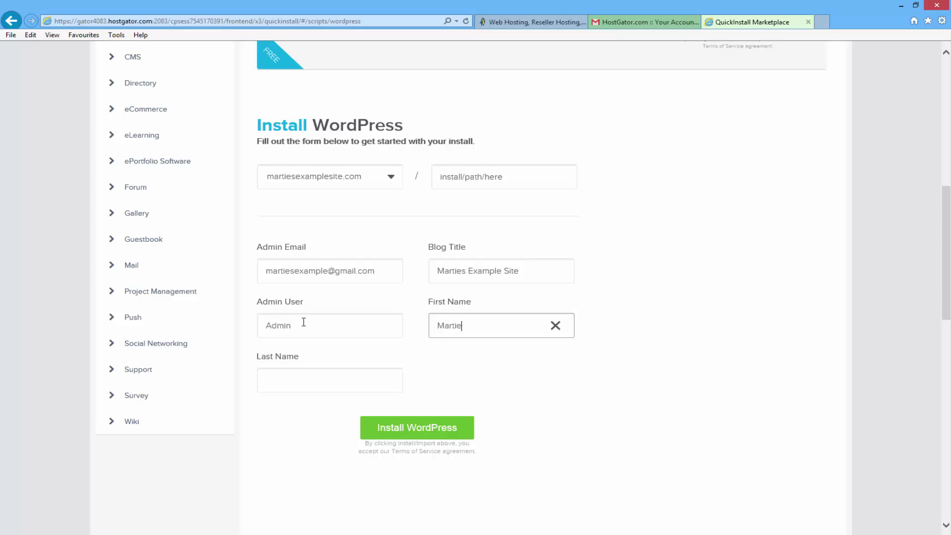
key("Tab")
type("Dread")
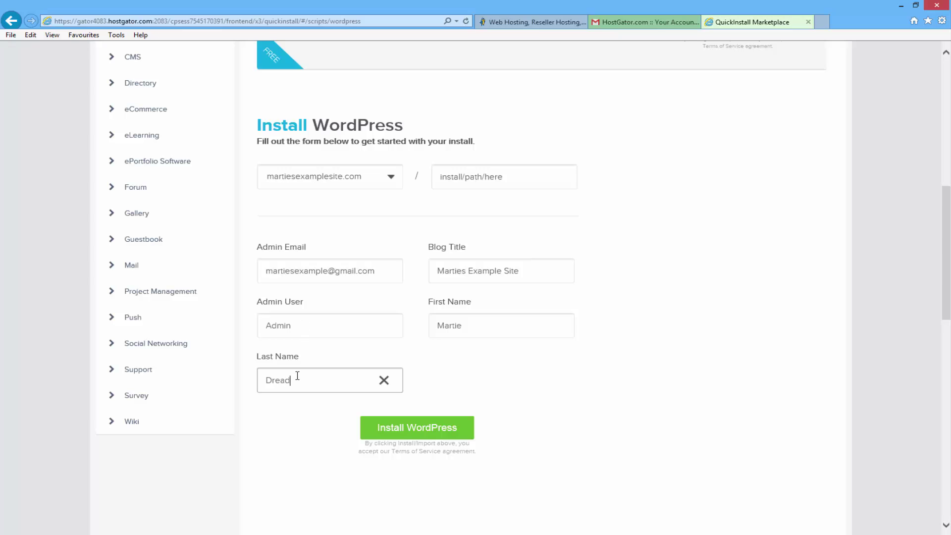
left_click(286, 422)
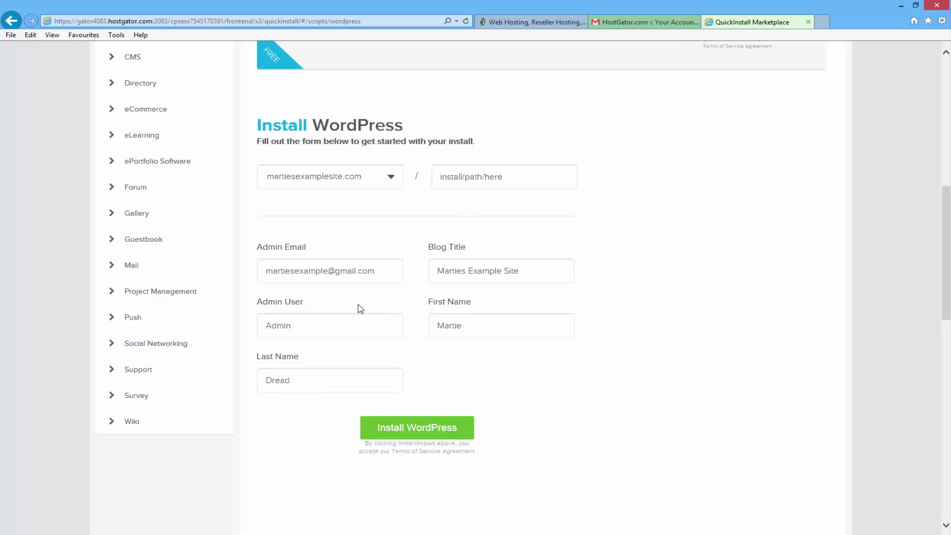
left_click(422, 429)
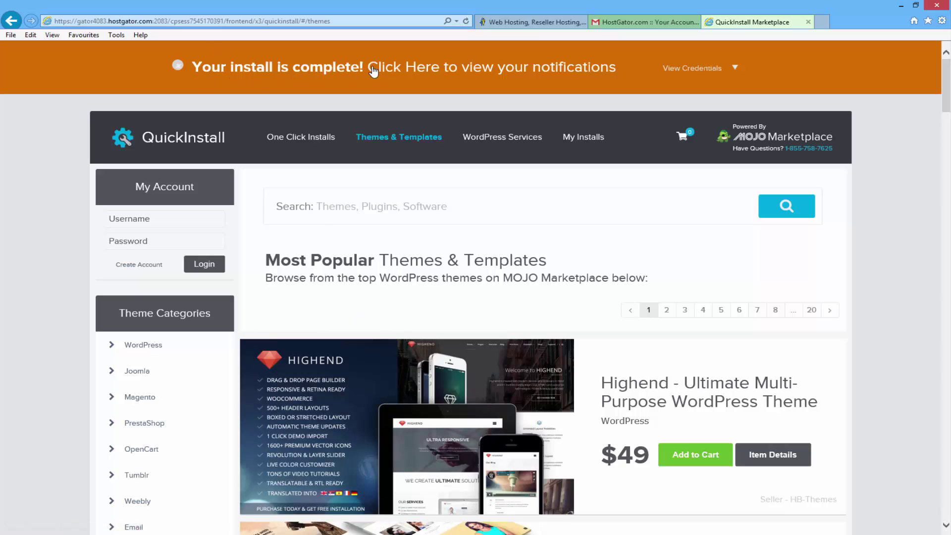
Dismiss the install-complete banner and use Admin Login on the martiesexamplesite.com install in My Installs
left_click(419, 70)
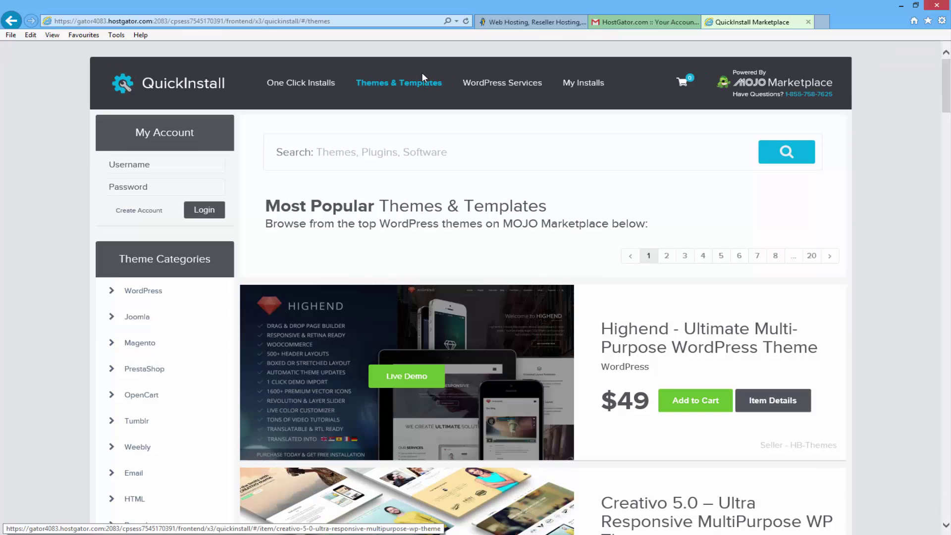
left_click(583, 83)
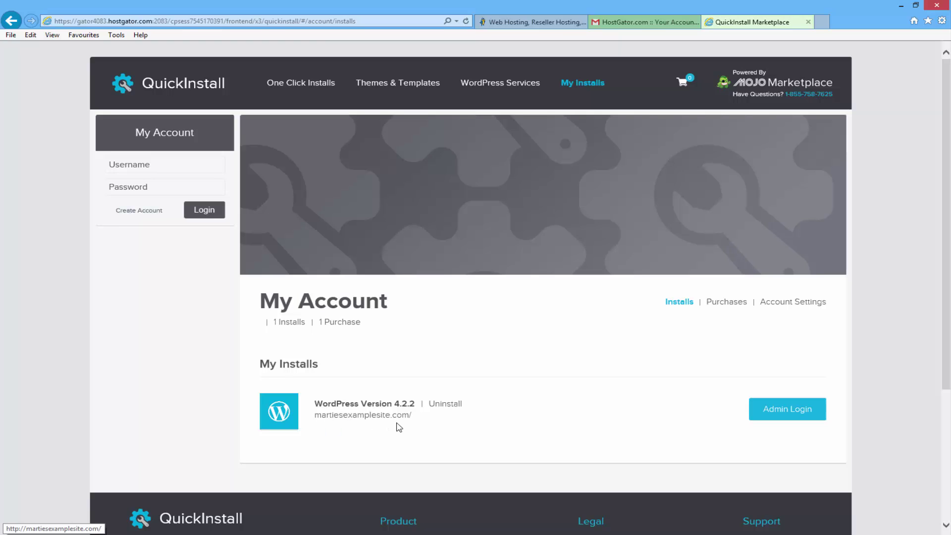
left_click(789, 418)
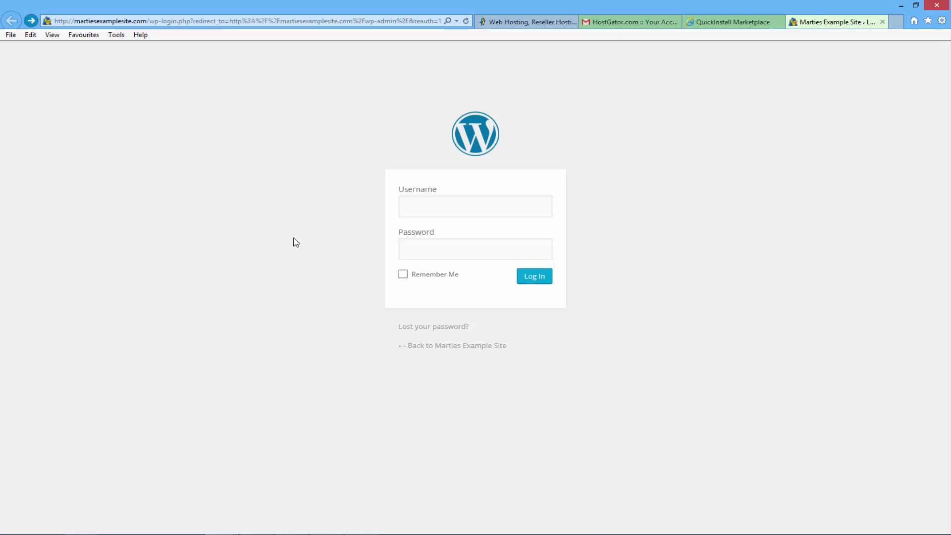
Enter Admin as the WordPress login username, leaving the password empty, then go to the Gmail tab
left_click(426, 207)
left_click(442, 253)
left_click(433, 204)
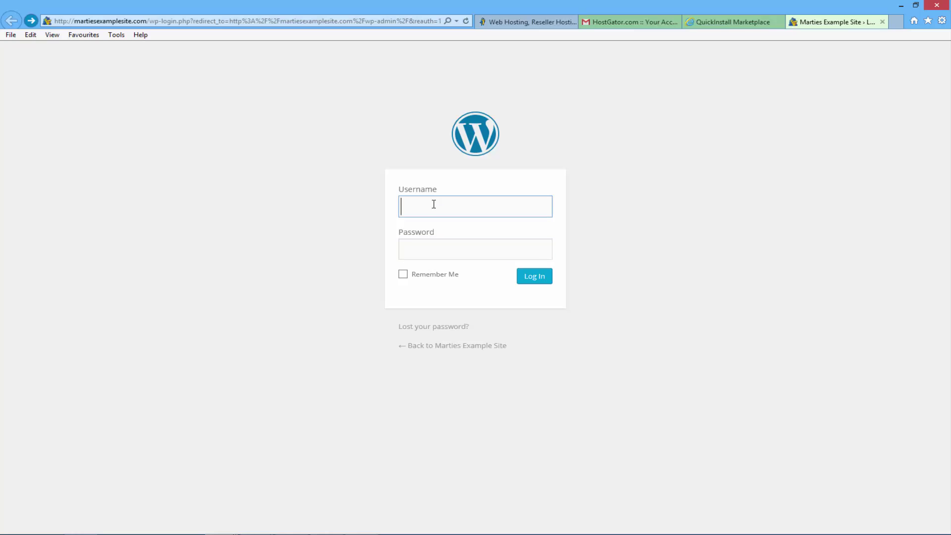
type("Admin")
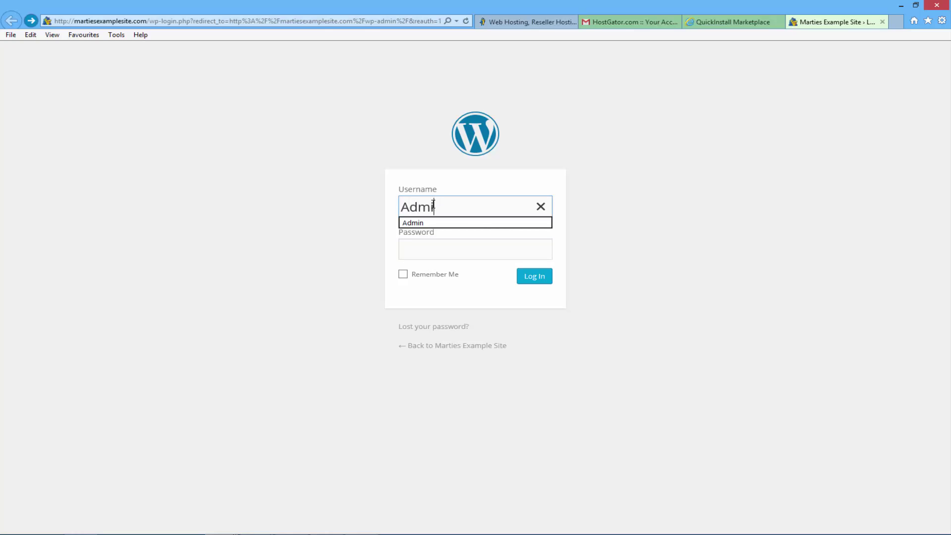
left_click(330, 212)
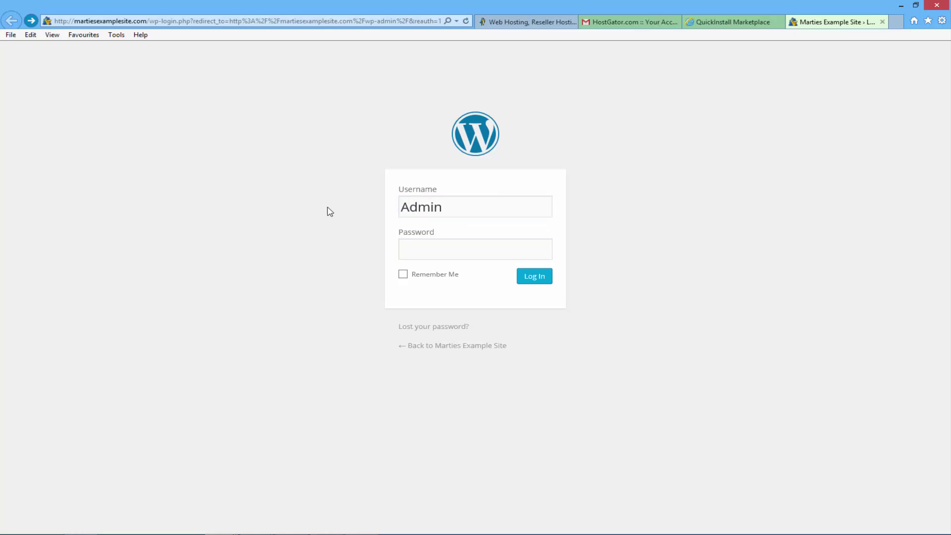
left_click(481, 252)
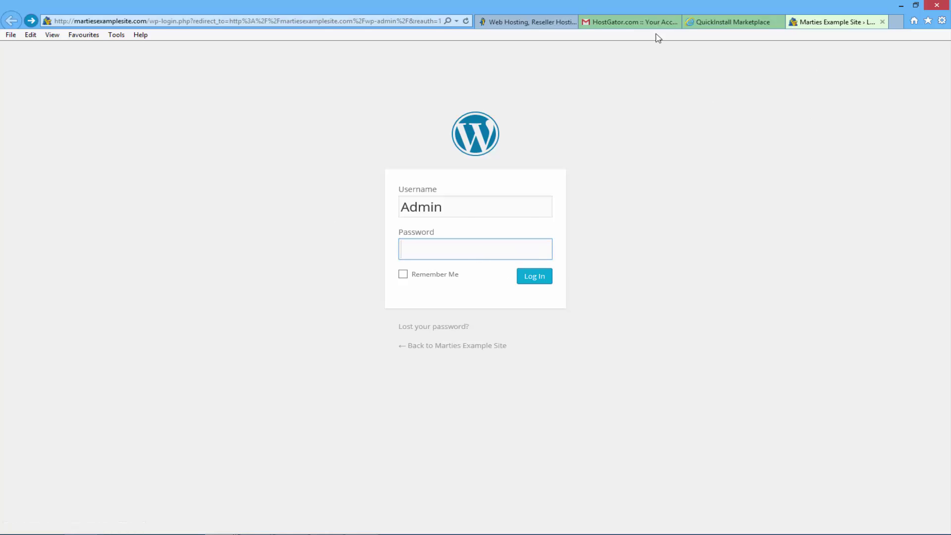
left_click(643, 23)
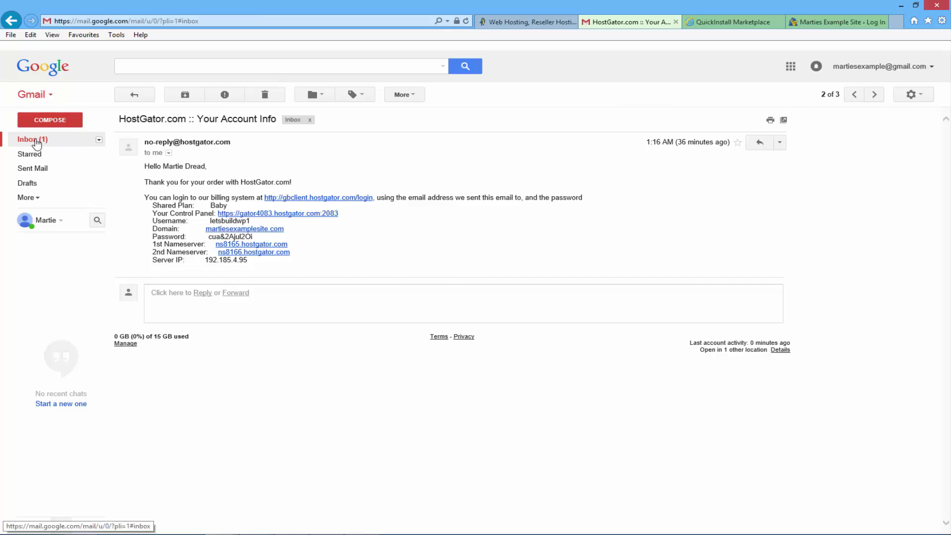
Open the QuickInstall Install Complete email and copy the WordPress admin password
left_click(36, 140)
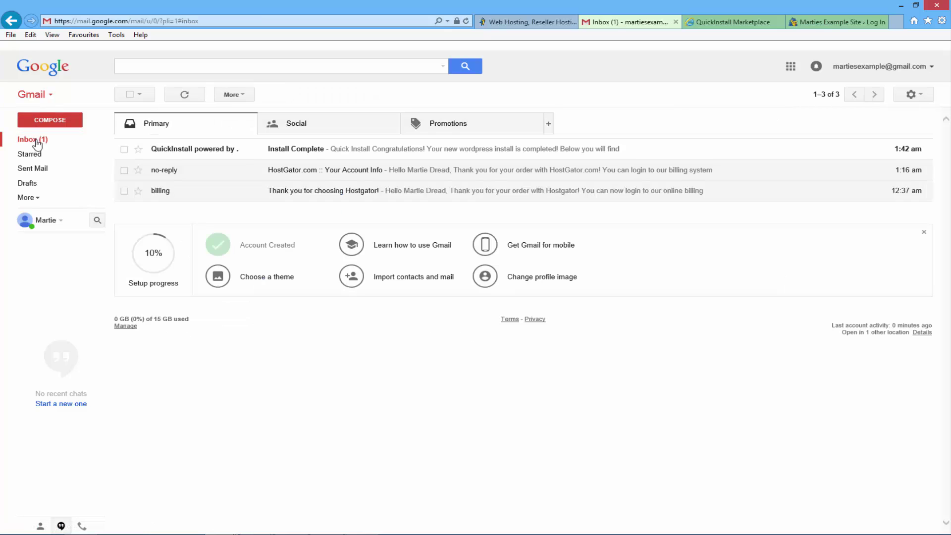
left_click(293, 154)
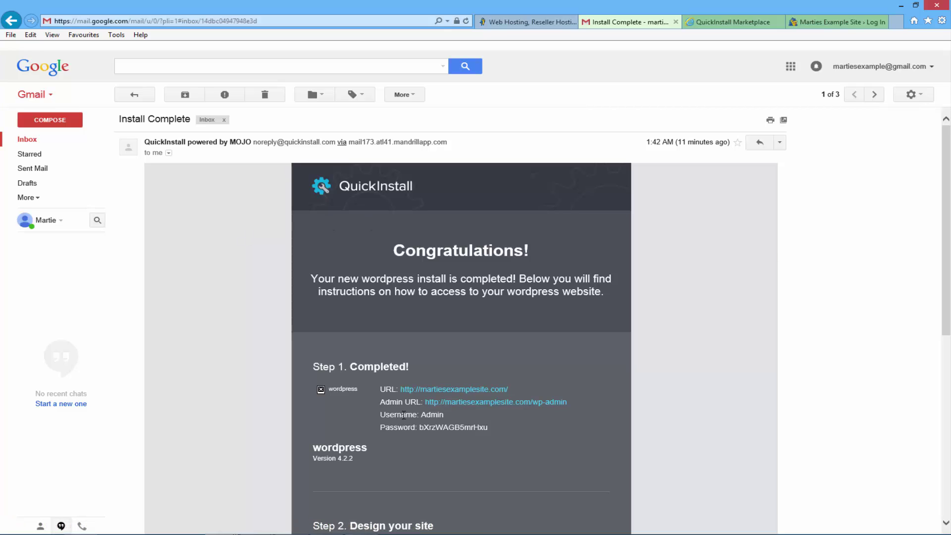
double_click(443, 428)
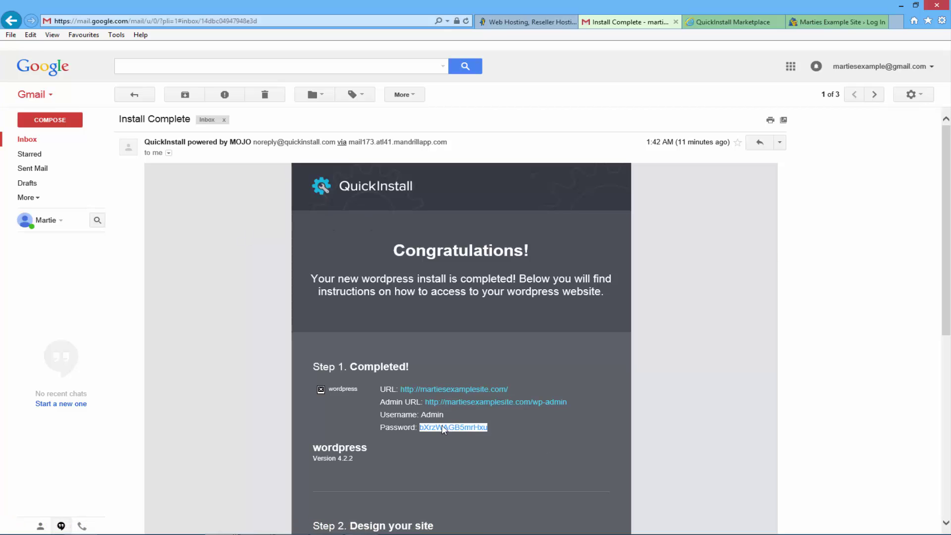
right_click(444, 426)
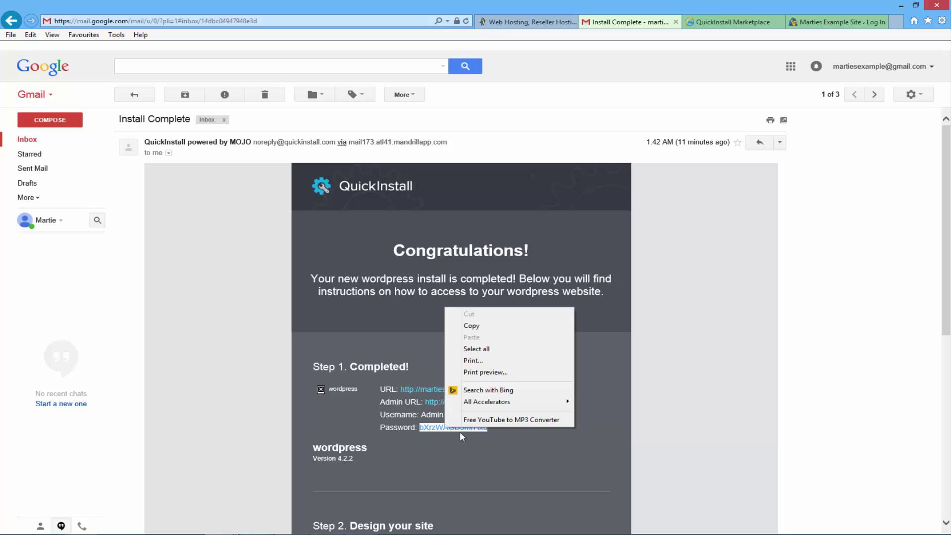
left_click(496, 328)
Paste the copied password, log into the WordPress admin, and open the Users list
left_click(806, 24)
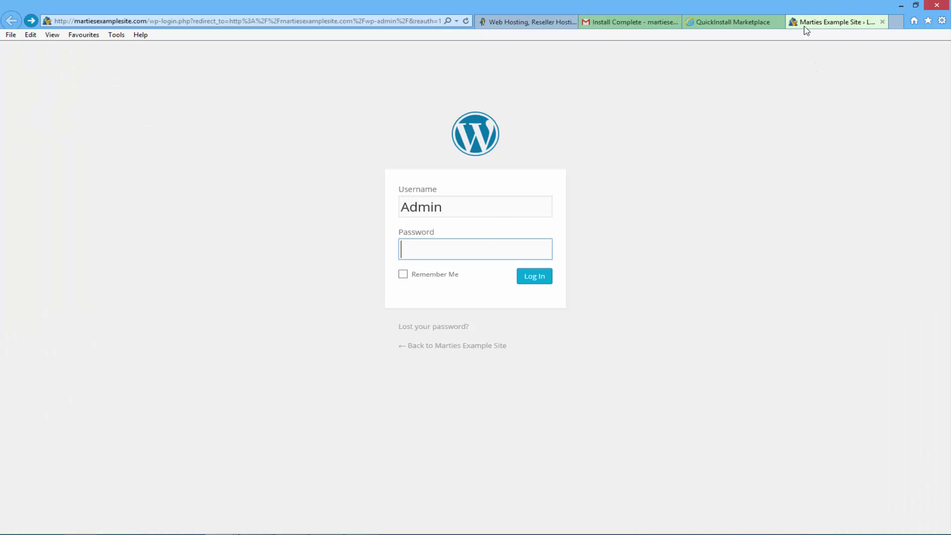
right_click(485, 246)
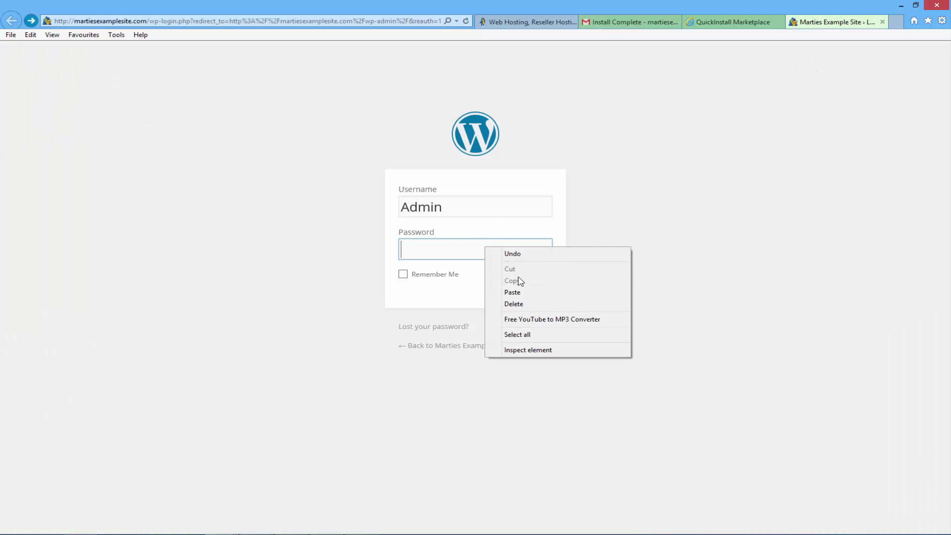
left_click(525, 293)
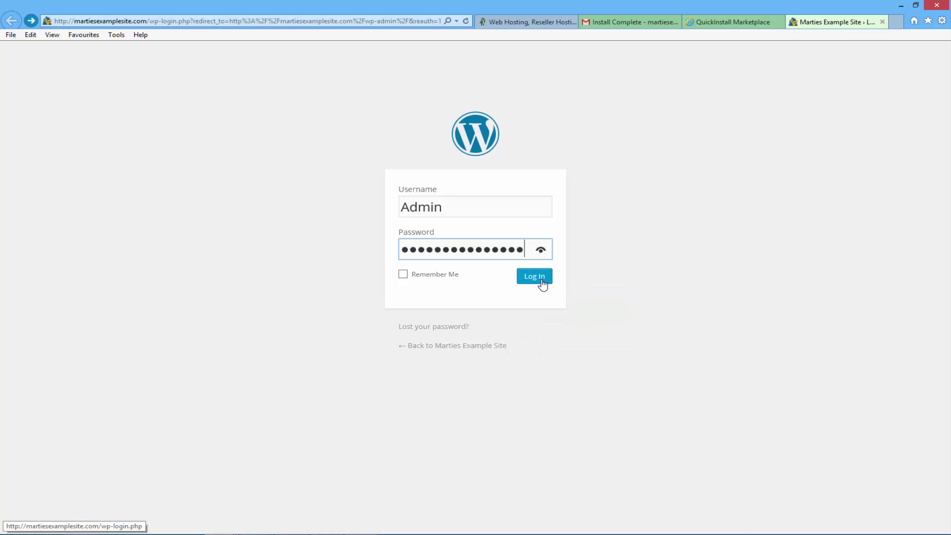
left_click(543, 283)
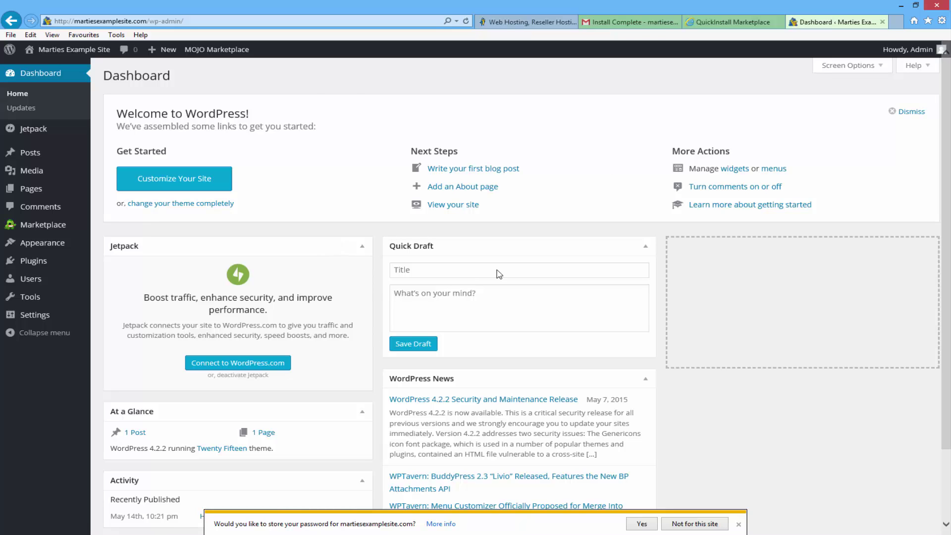
left_click(617, 23)
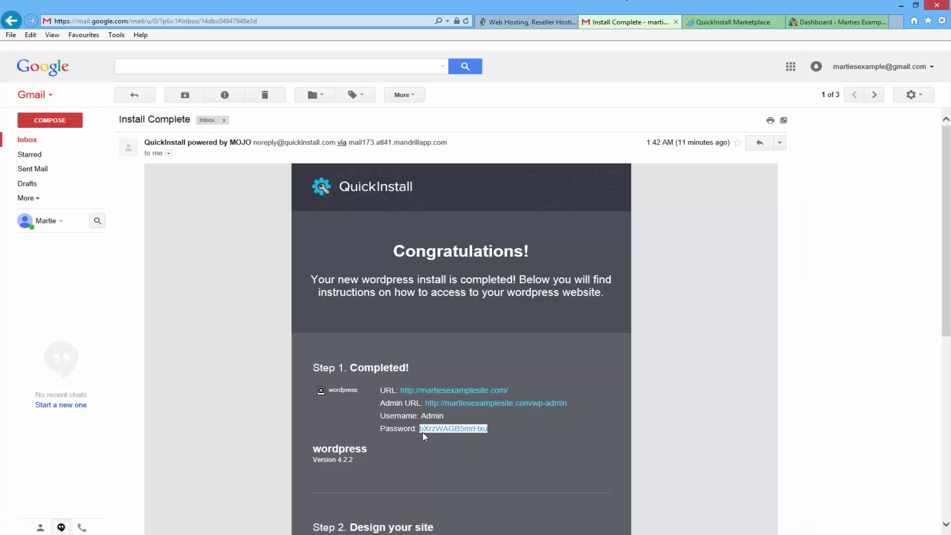
left_click(837, 22)
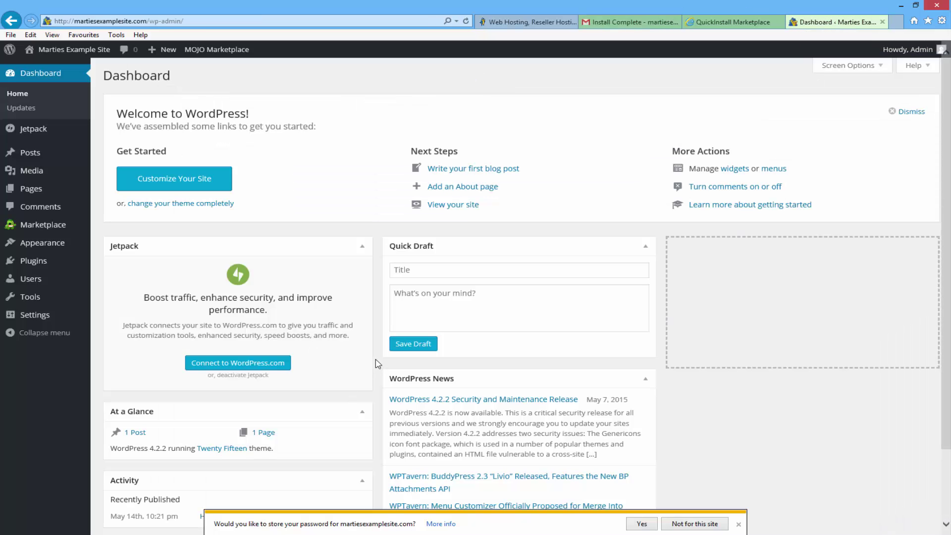
left_click(37, 284)
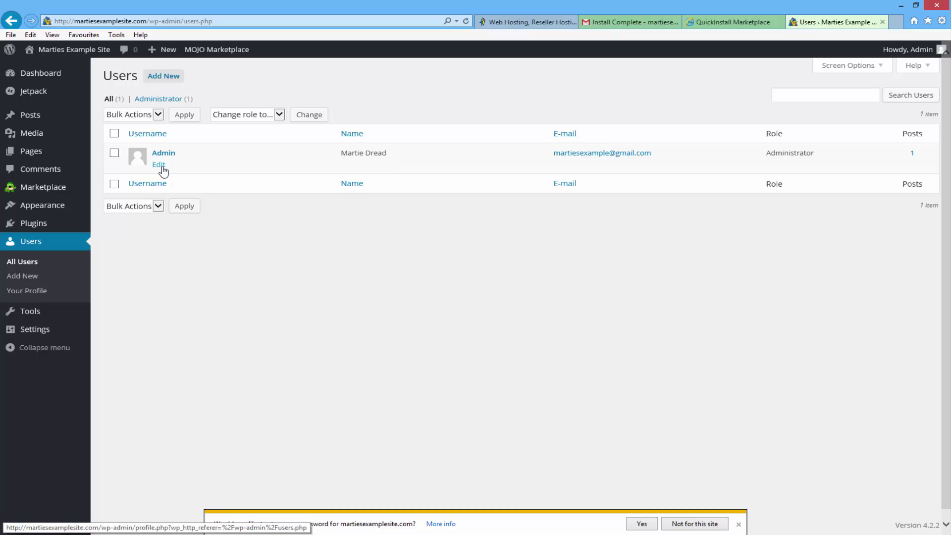
Give the Admin account a new password, entered twice, and save it with Update Profile
left_click(162, 167)
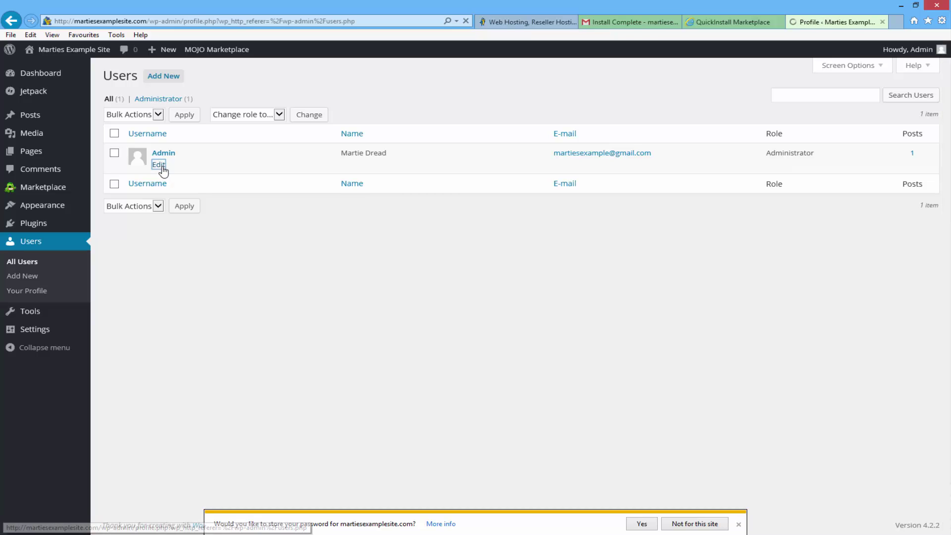
scroll(163, 171, "down", 8)
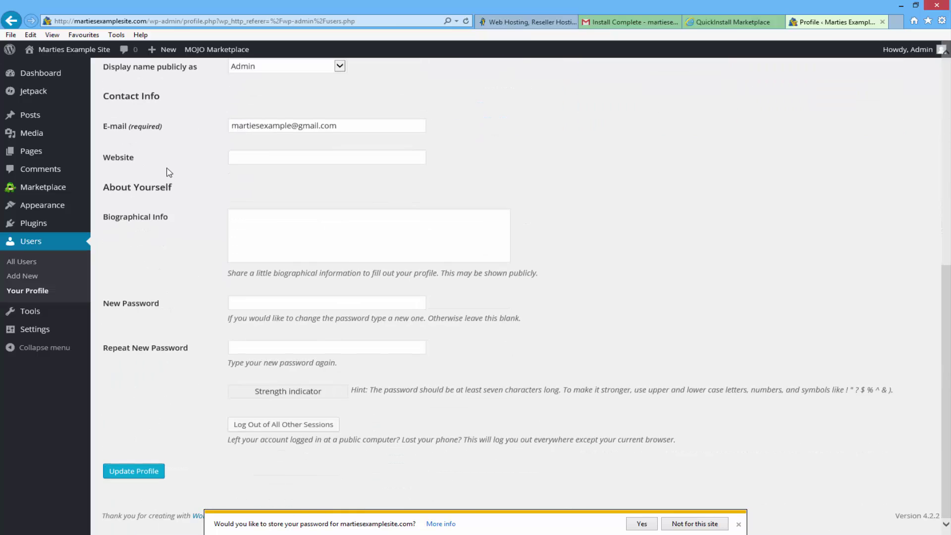
left_click(251, 304)
type("•••••••••••••")
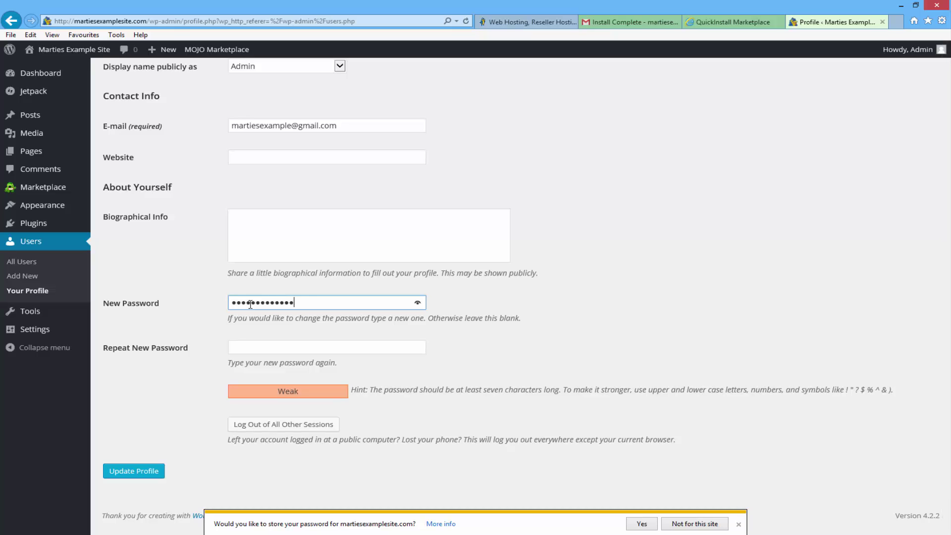
type("••")
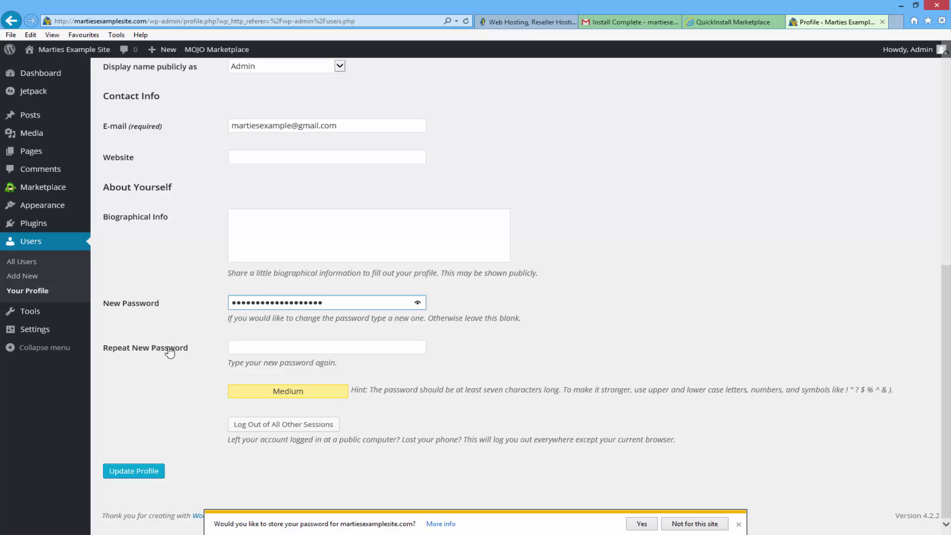
left_click(272, 351)
type("•")
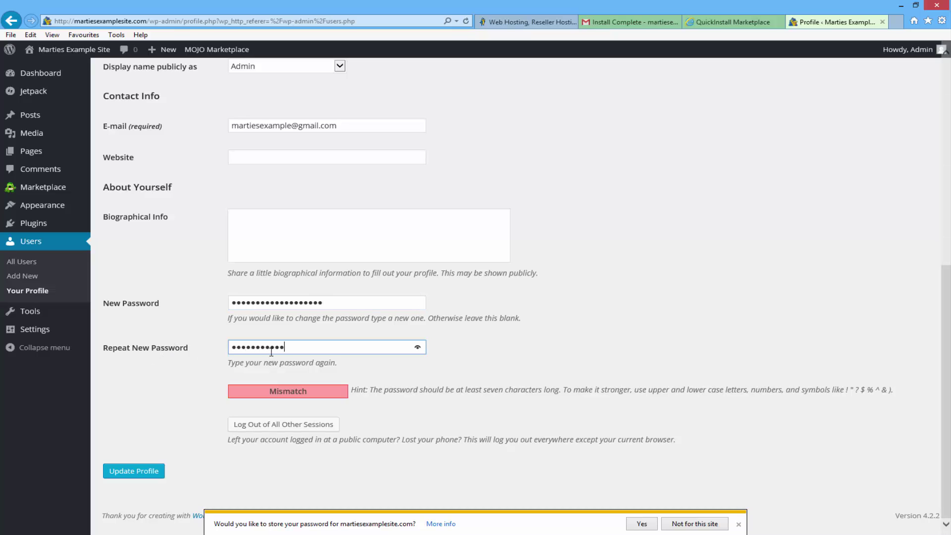
type("•••")
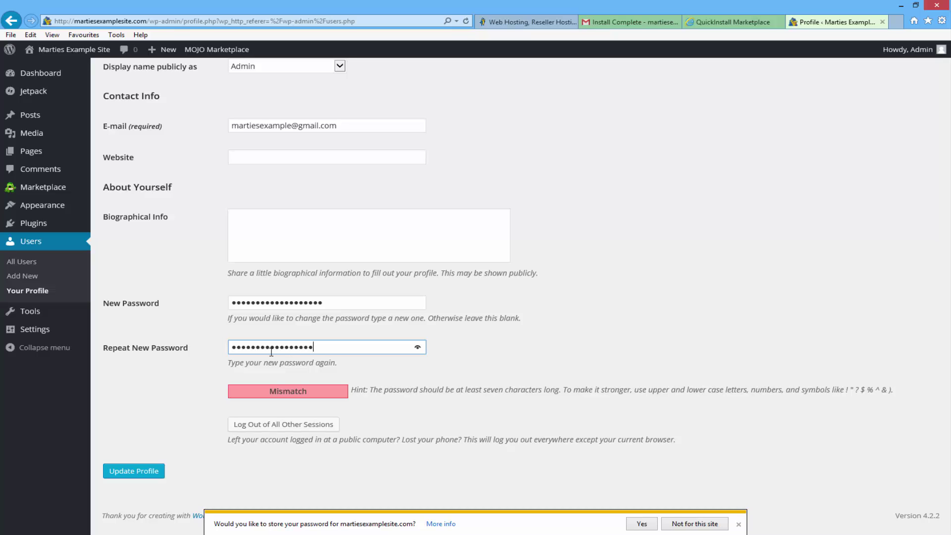
type("•")
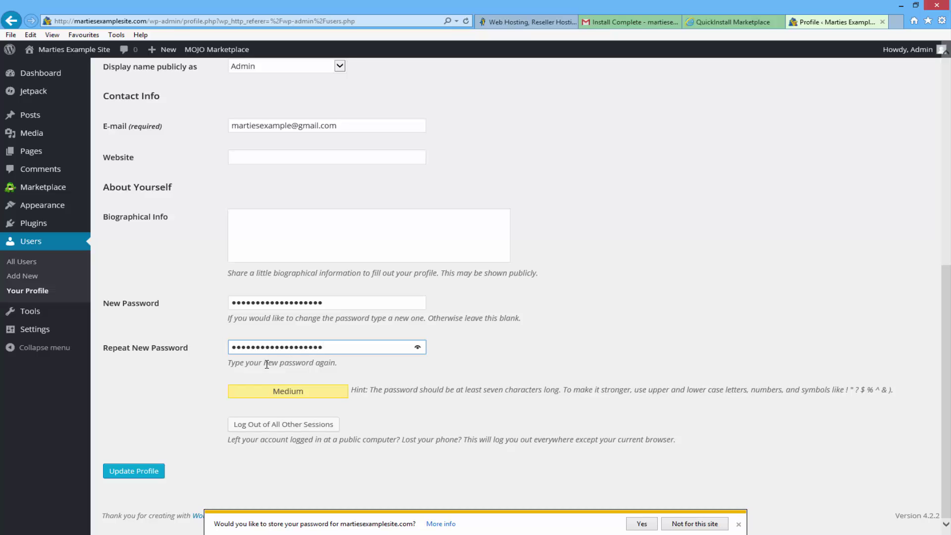
left_click(147, 475)
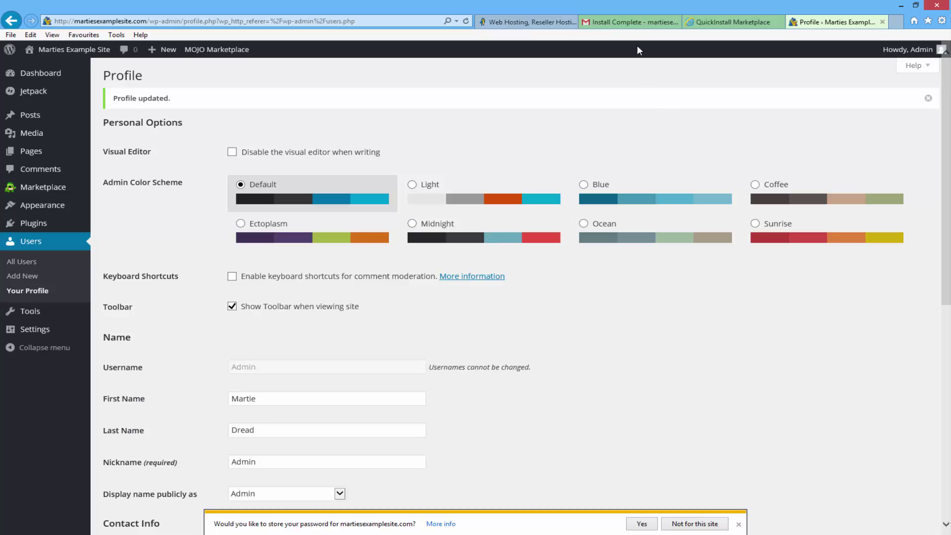
left_click(629, 22)
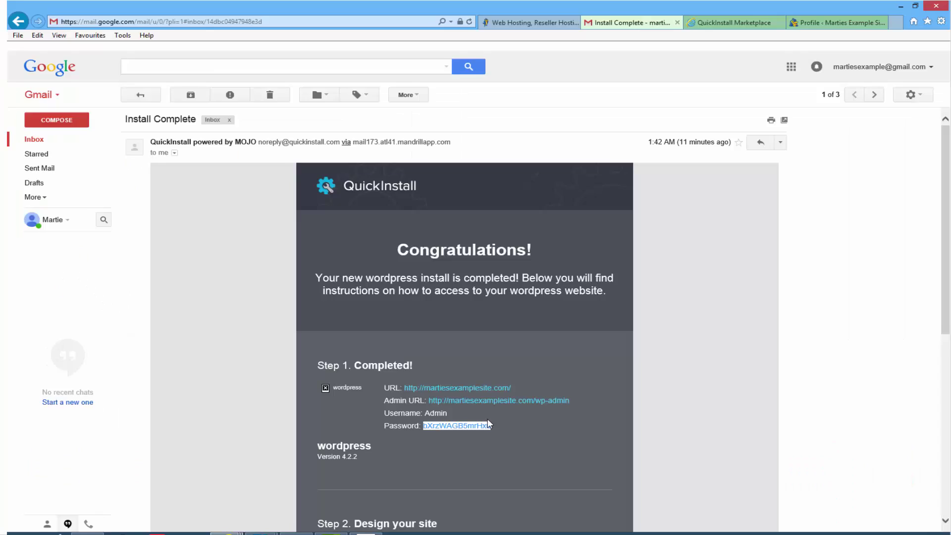